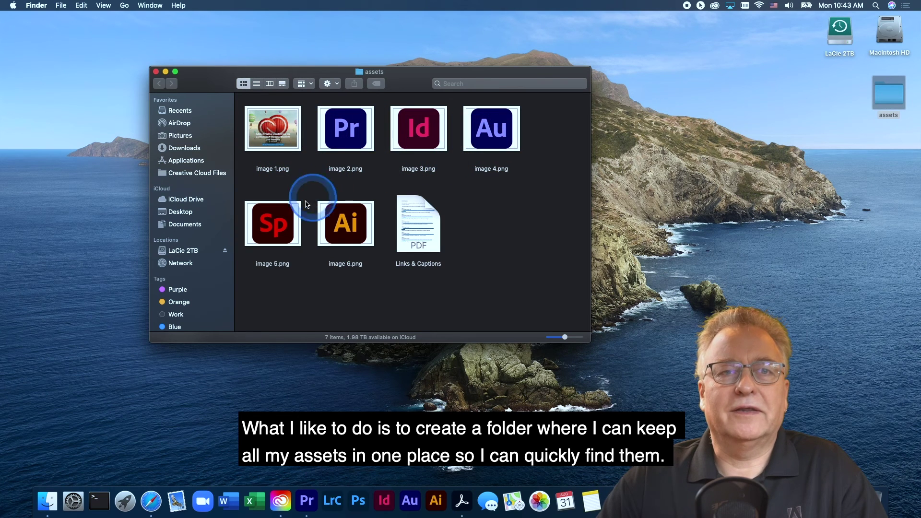
- Open the Links & Captions PDF from the assets folder, read through its page links and captions, and close it
double_click(415, 227)
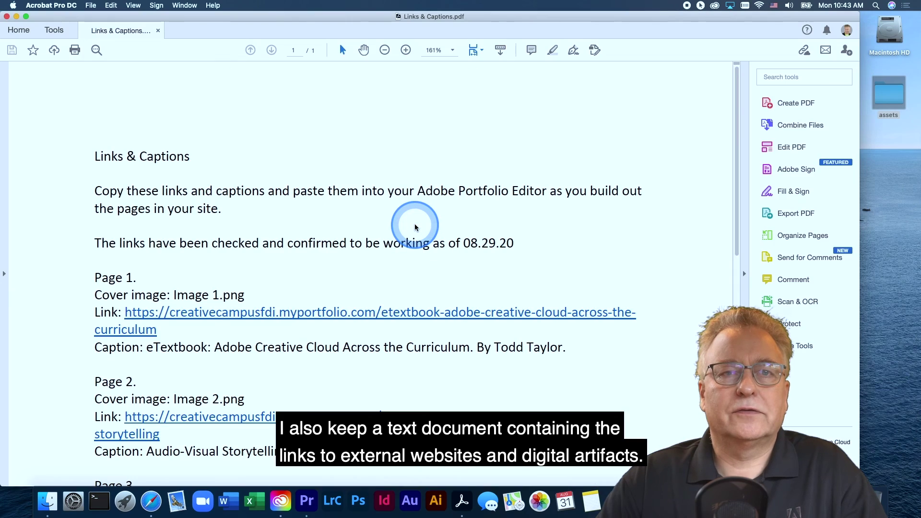
scroll(415, 226, down, 10)
scroll(416, 227, down, 8)
scroll(415, 226, up, 10)
scroll(415, 224, up, 6)
click(98, 64)
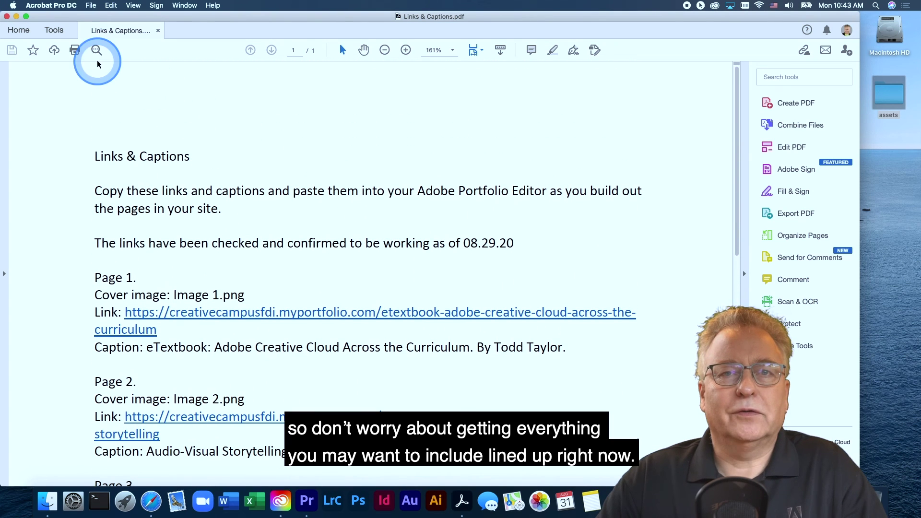
click(7, 17)
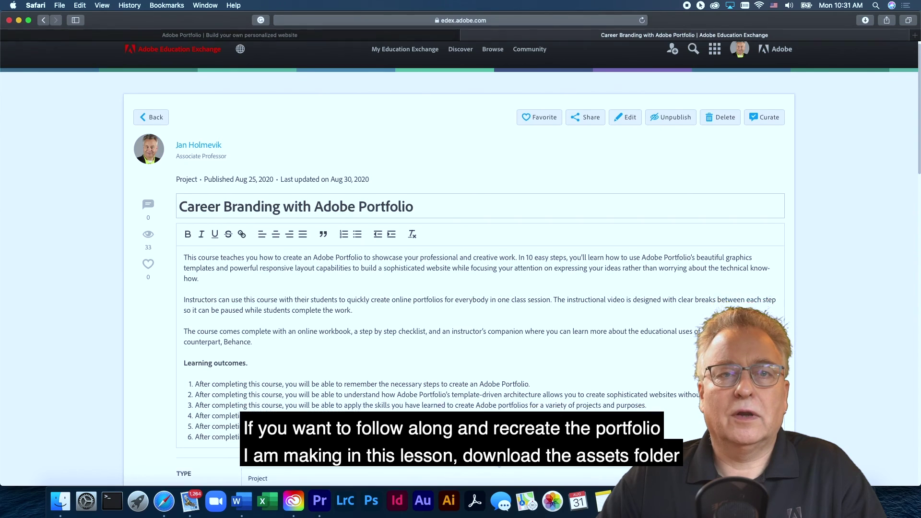
- Download assets.zip from the Career Branding with Adobe Portfolio course page and open the assets folder on the desktop
scroll(480, 263, down, 15)
scroll(459, 264, down, 20)
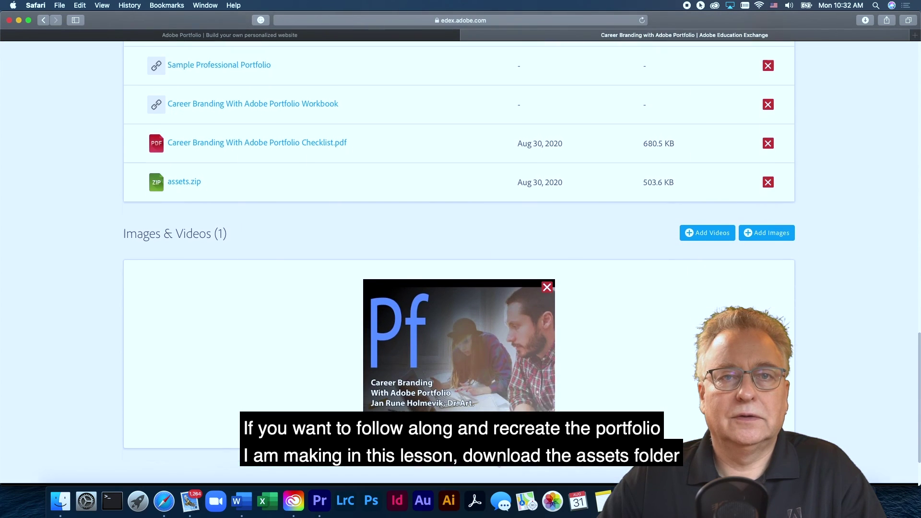
scroll(459, 264, down, 2)
click(188, 162)
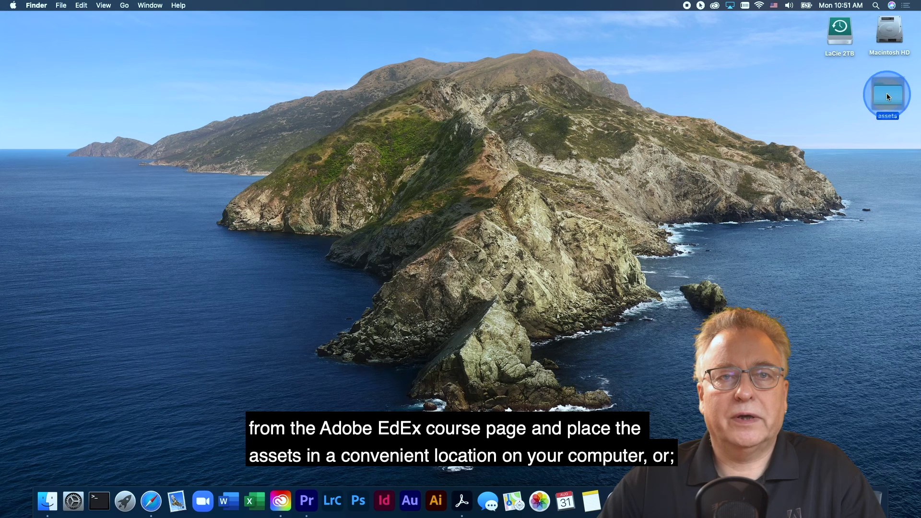
click(887, 94)
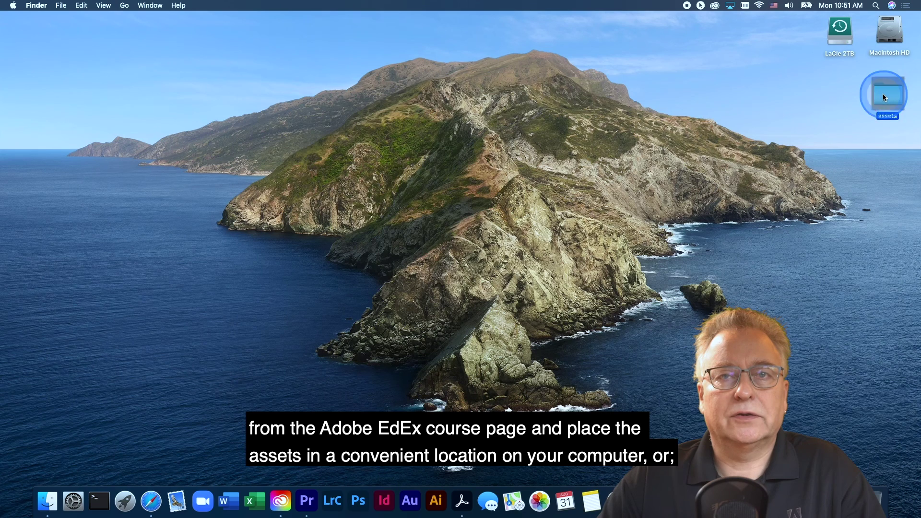
double_click(884, 96)
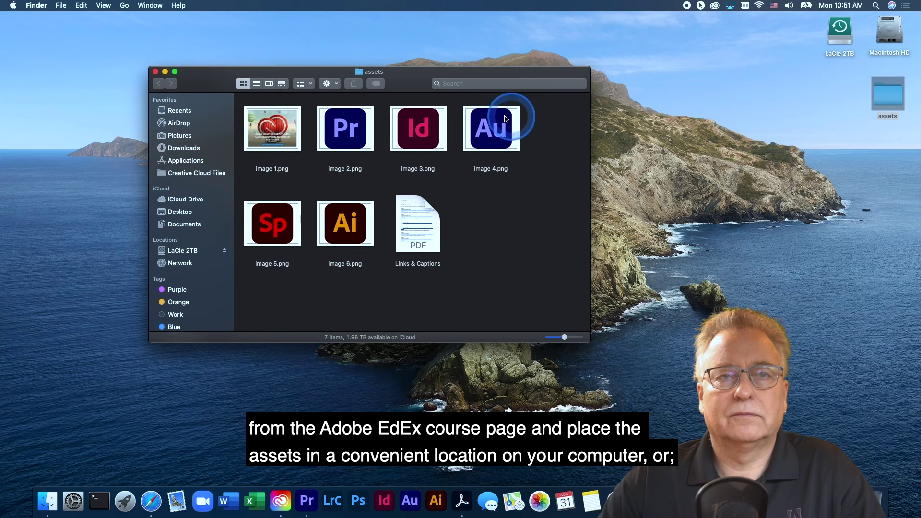
- Search Adobe Stock for "Creativity" and open the details of the "Creativity banner with colorful brush strokes" image
click(355, 205)
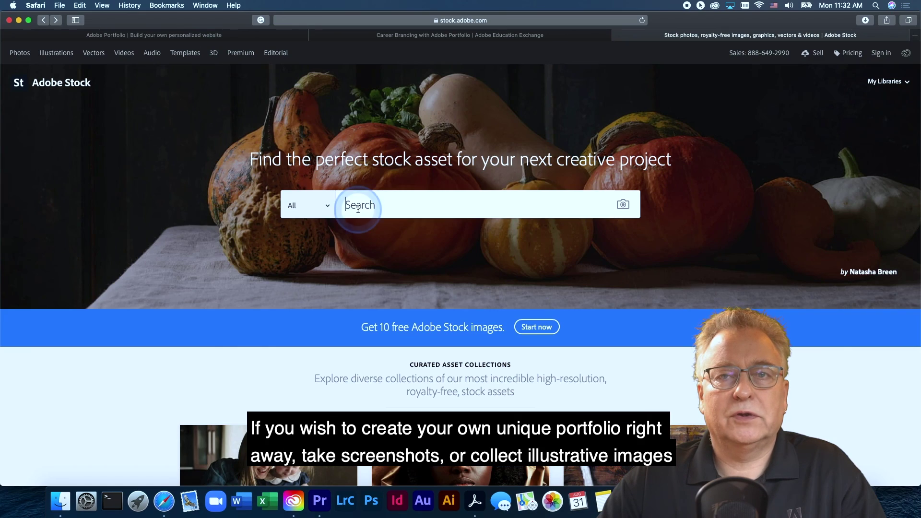
text(C)
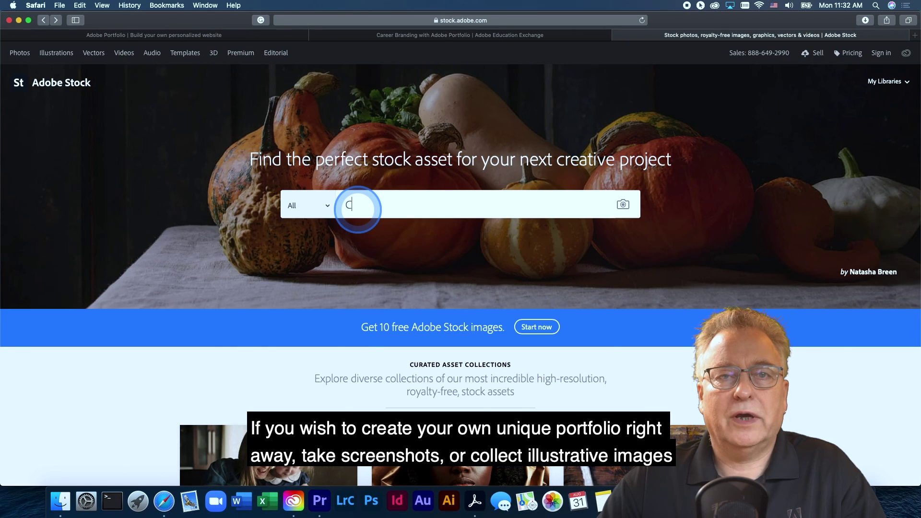
text(reativity)
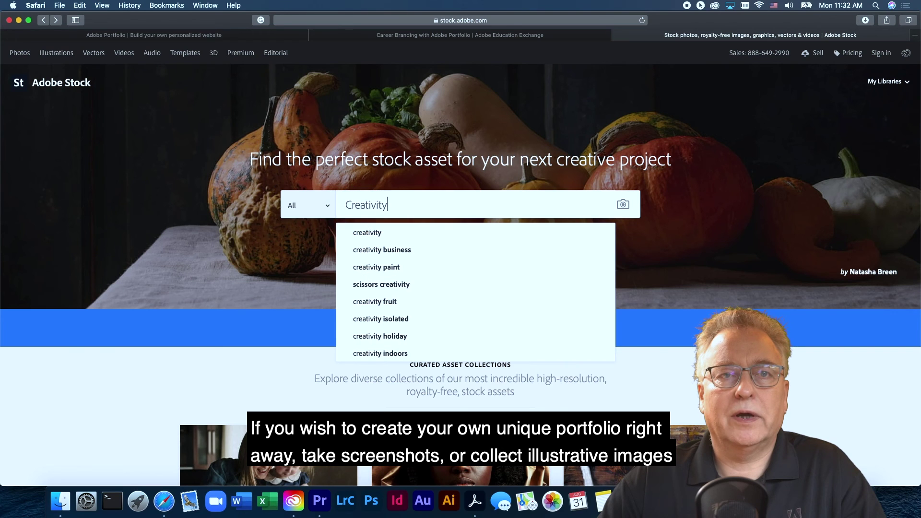
key(Return)
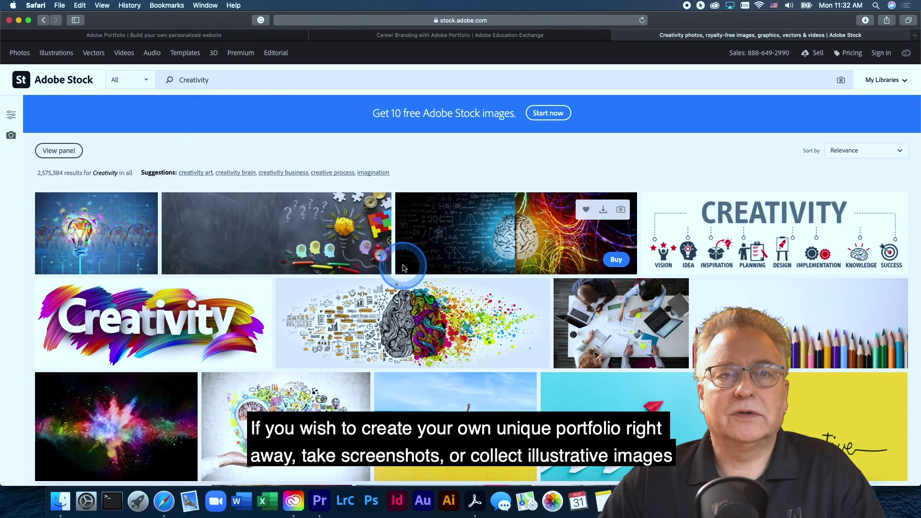
click(154, 326)
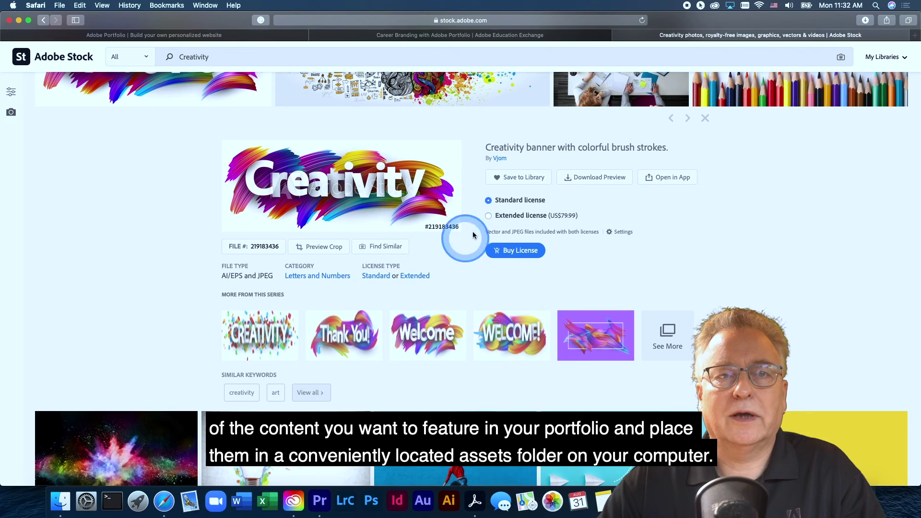
mouse_move(571, 181)
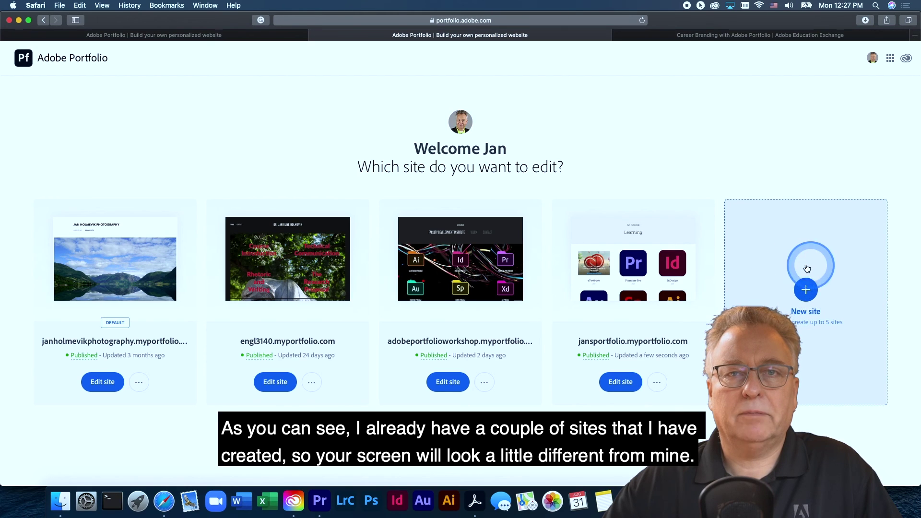
- Start a new Adobe Portfolio site and compare the Welcome Page theme layouts with the Full Portfolio ones
click(806, 290)
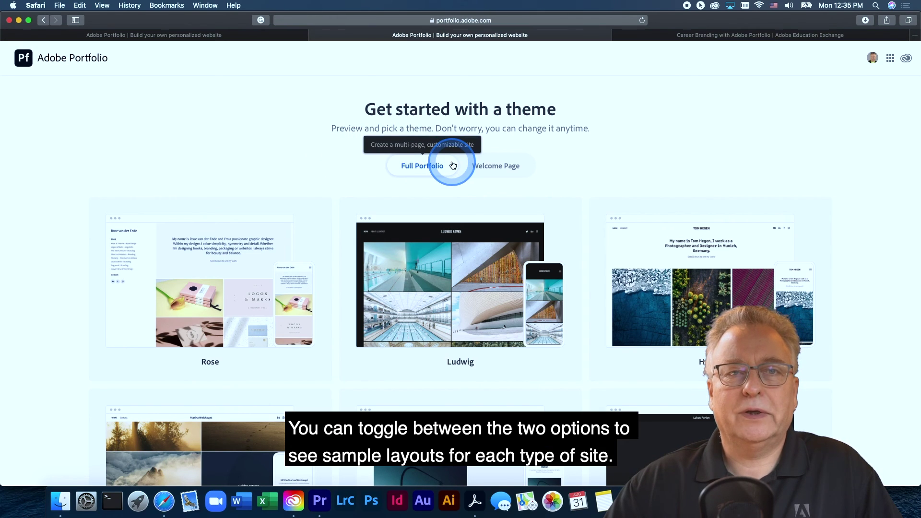
click(495, 166)
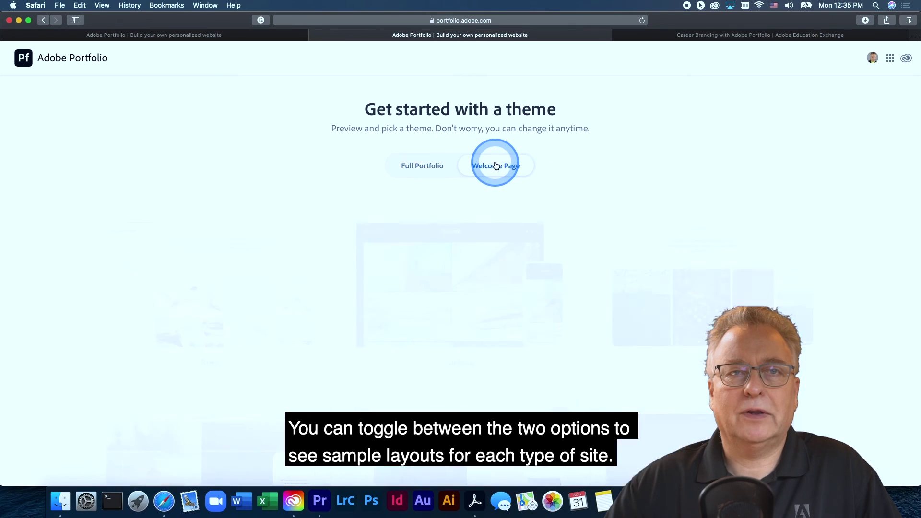
click(444, 167)
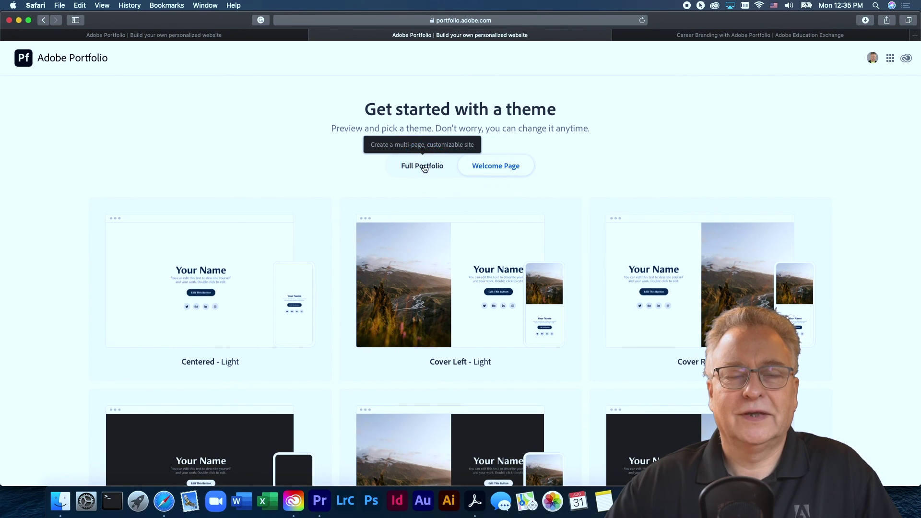
click(424, 167)
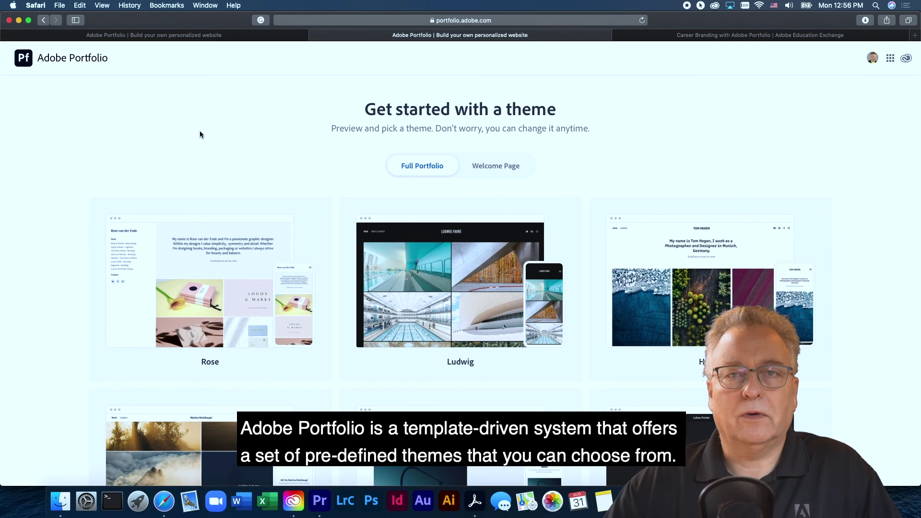
- Browse the Full Portfolio themes, look through the Rose theme's sample page, and close its preview
scroll(200, 134, down, 10)
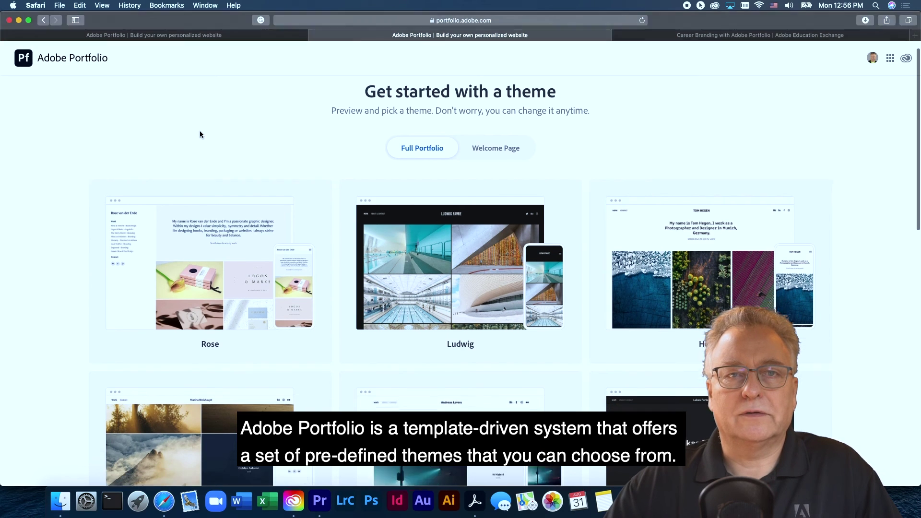
scroll(201, 134, down, 10)
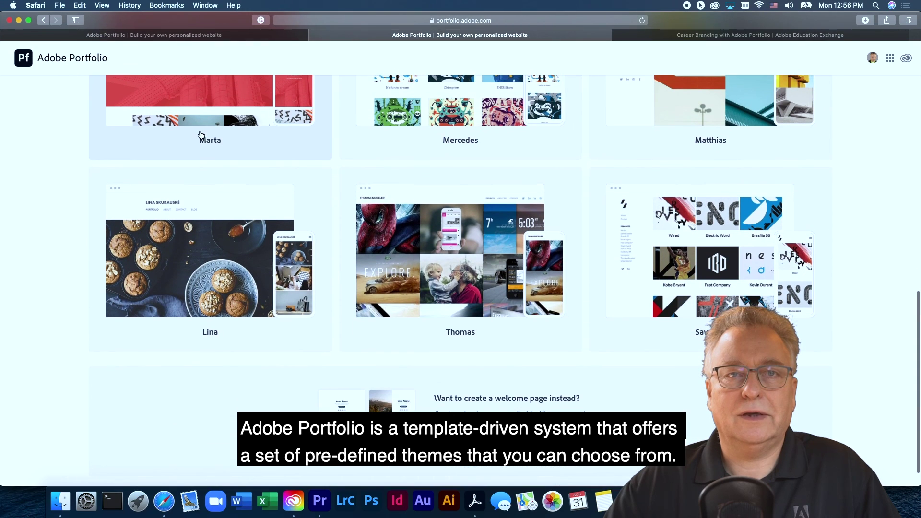
scroll(201, 134, up, 10)
scroll(201, 135, up, 7)
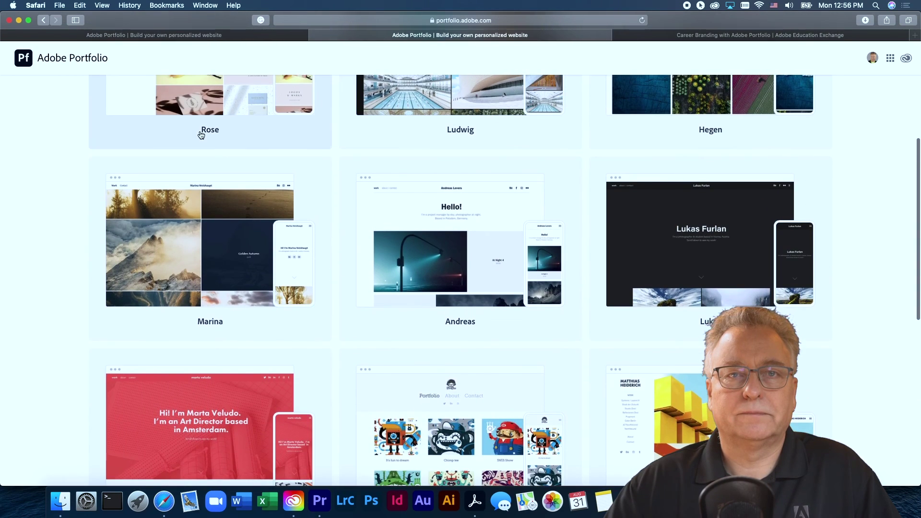
scroll(201, 134, up, 2)
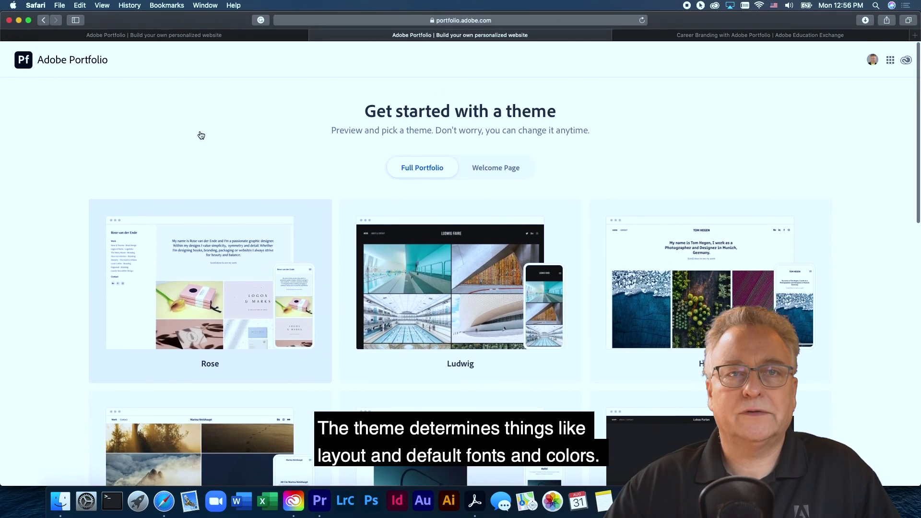
click(198, 321)
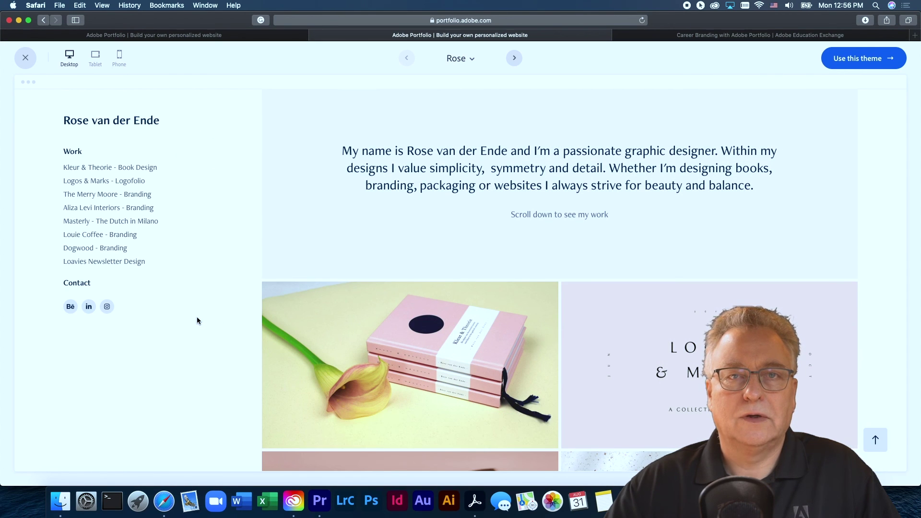
scroll(197, 320, down, 5)
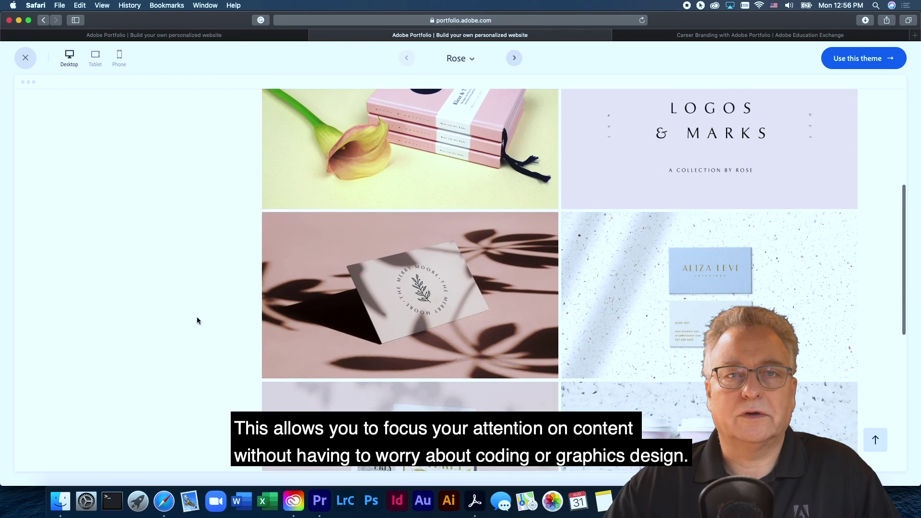
scroll(196, 320, down, 4)
click(62, 106)
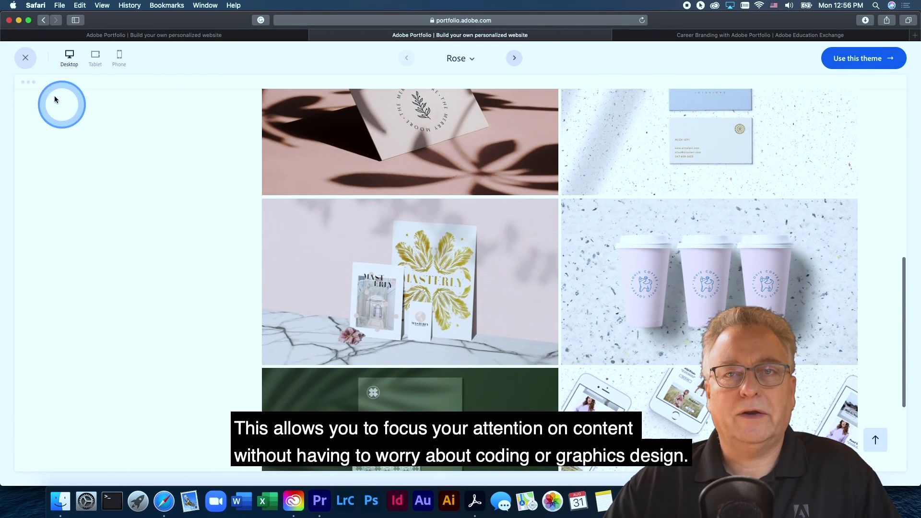
click(25, 57)
- Look through the Ludwig theme's sample page and return to the theme gallery
click(381, 348)
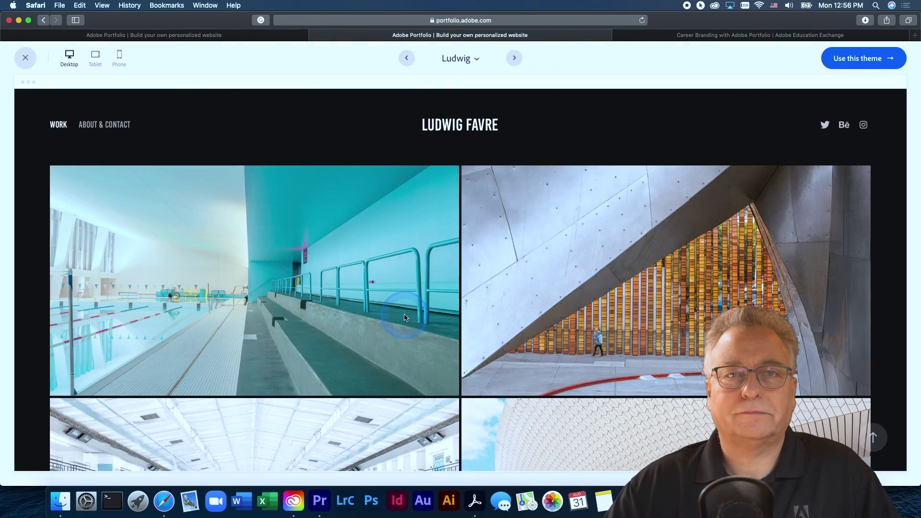
scroll(403, 314, down, 4)
click(399, 311)
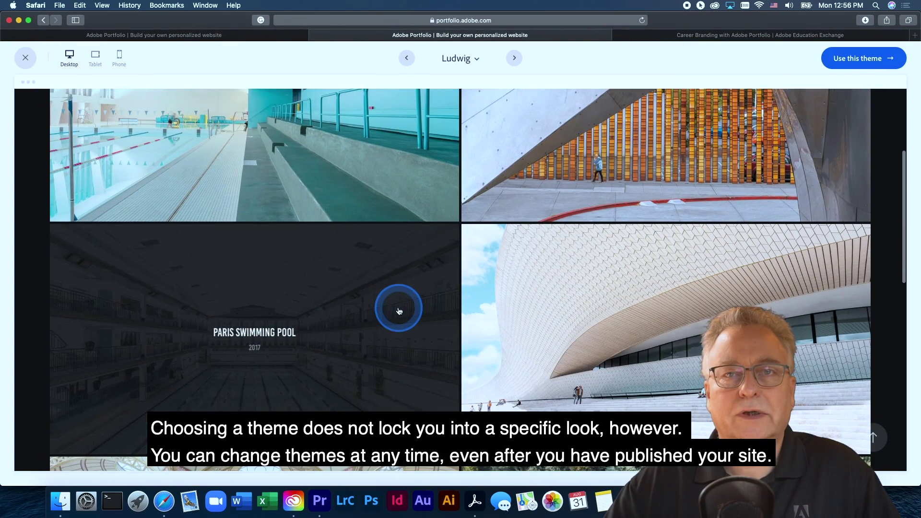
scroll(398, 311, down, 5)
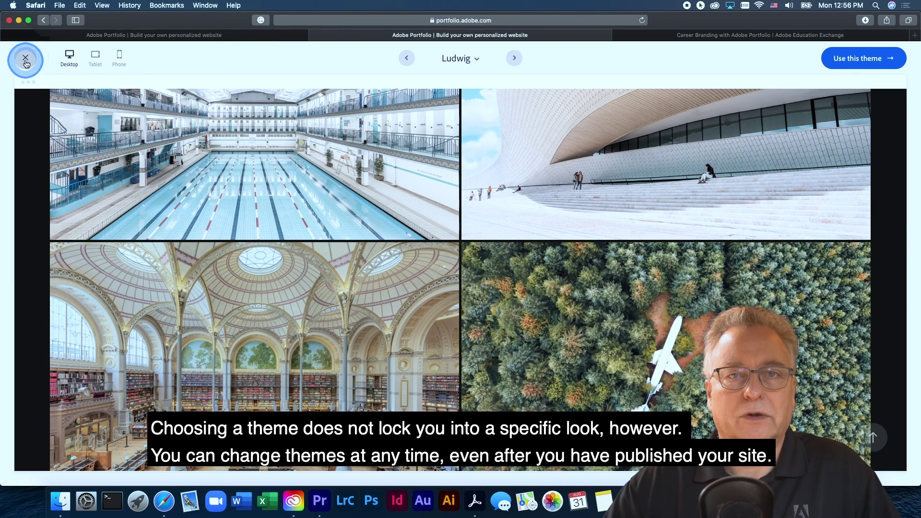
click(26, 63)
- Open the preview of the Mercedes theme and examine its sample page from start to end
scroll(307, 336, down, 4)
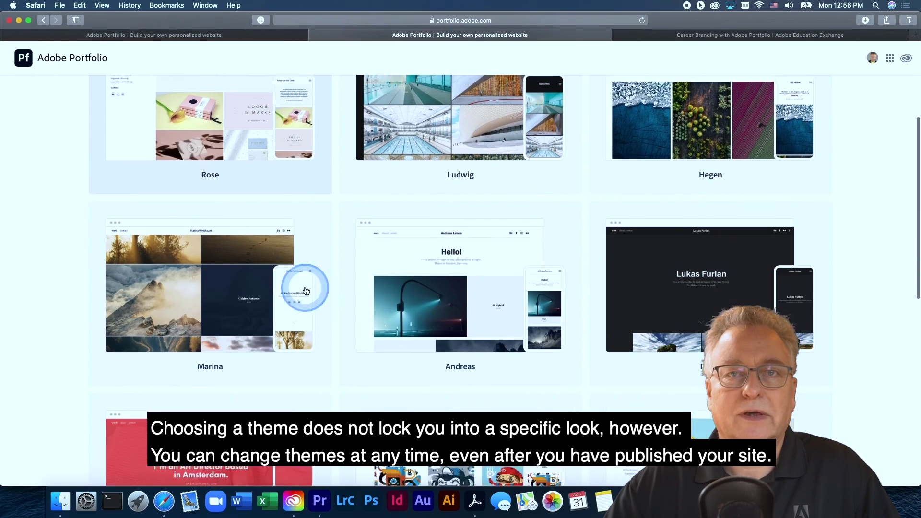
scroll(306, 291, down, 5)
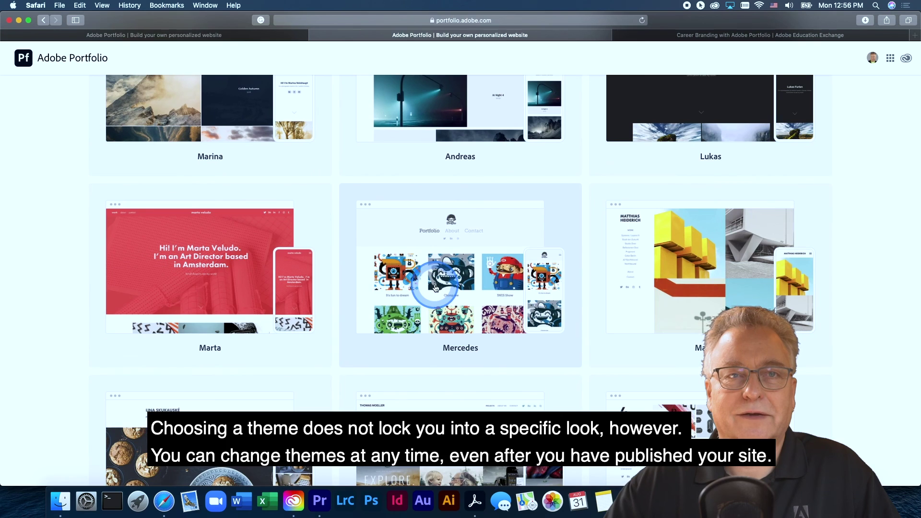
click(435, 287)
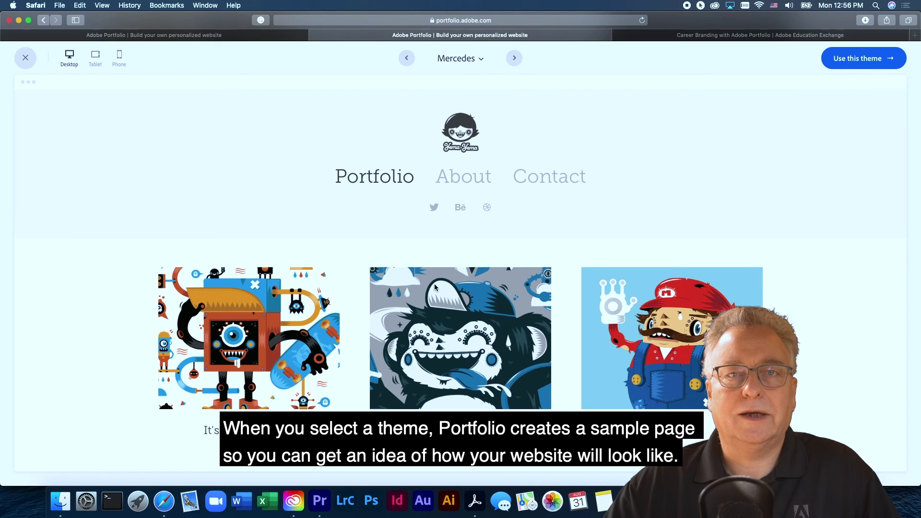
scroll(435, 287, down, 5)
click(435, 287)
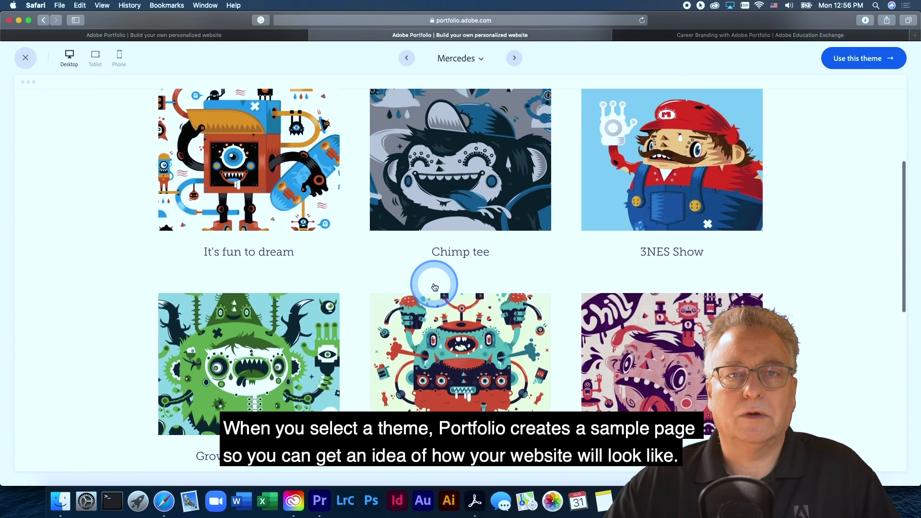
scroll(435, 287, down, 8)
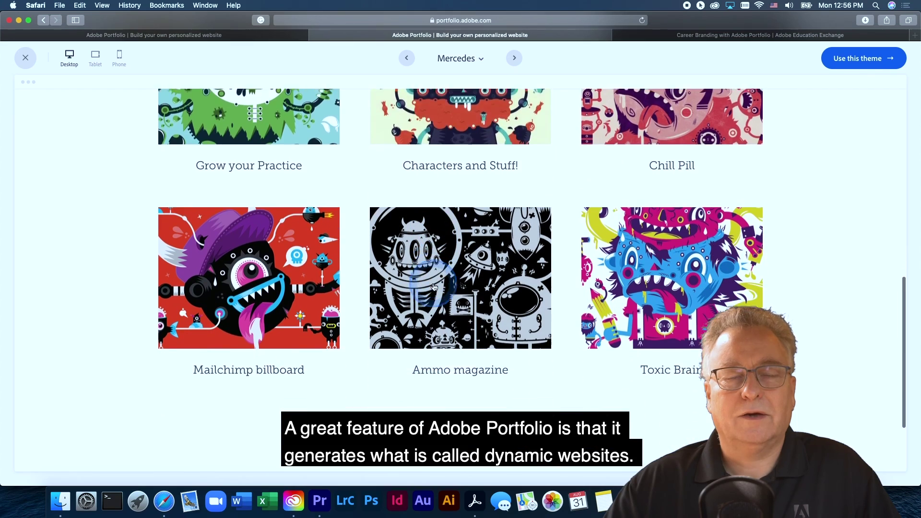
scroll(434, 287, up, 9)
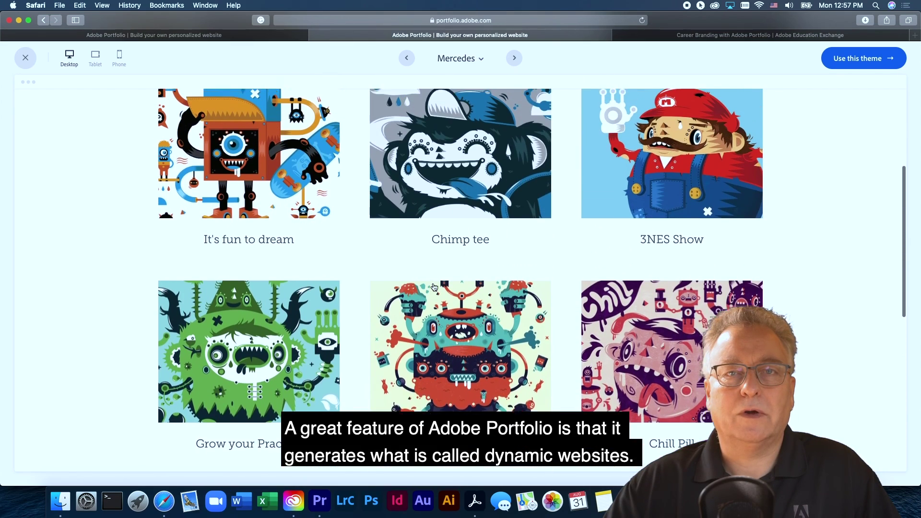
scroll(434, 287, up, 4)
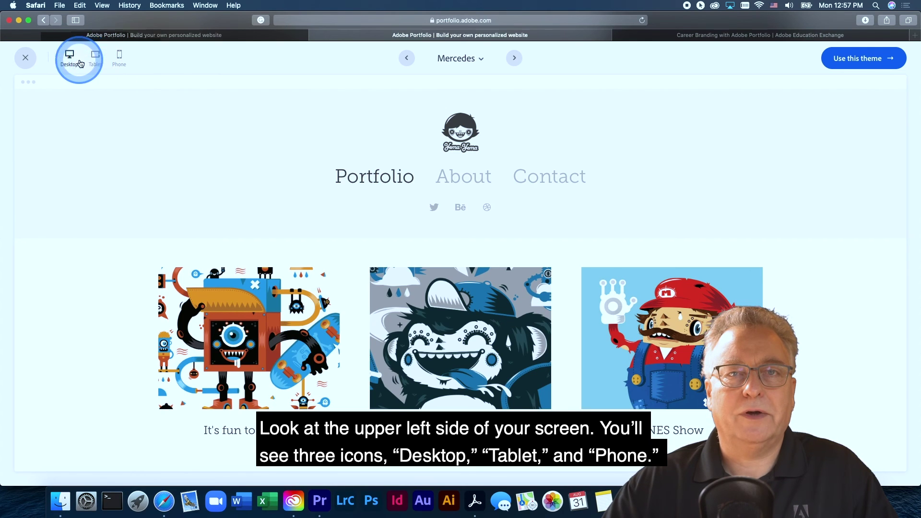
- Preview the Mercedes theme in its tablet, phone and desktop layouts, and choose it for the site
click(95, 58)
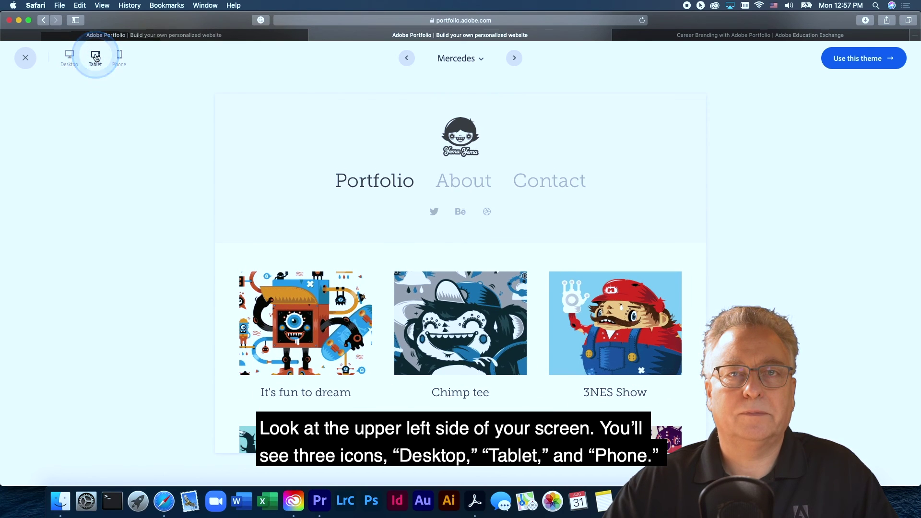
click(120, 61)
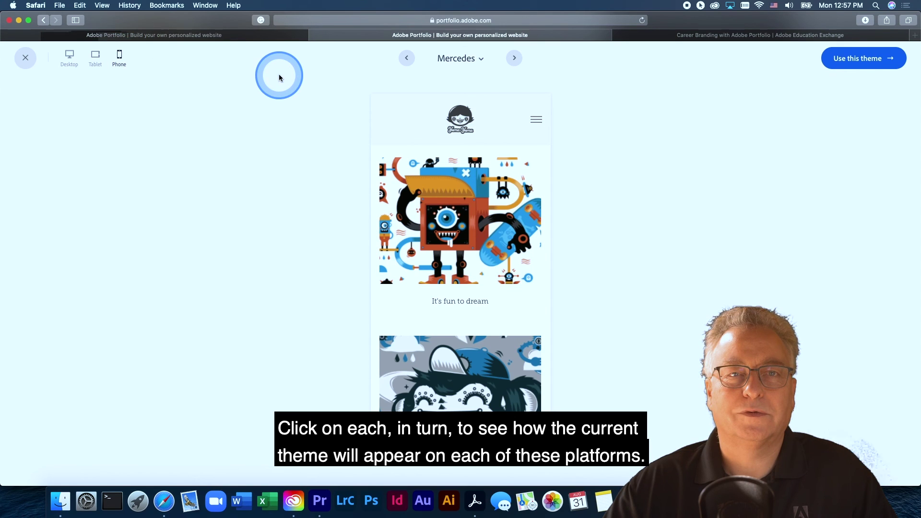
click(76, 56)
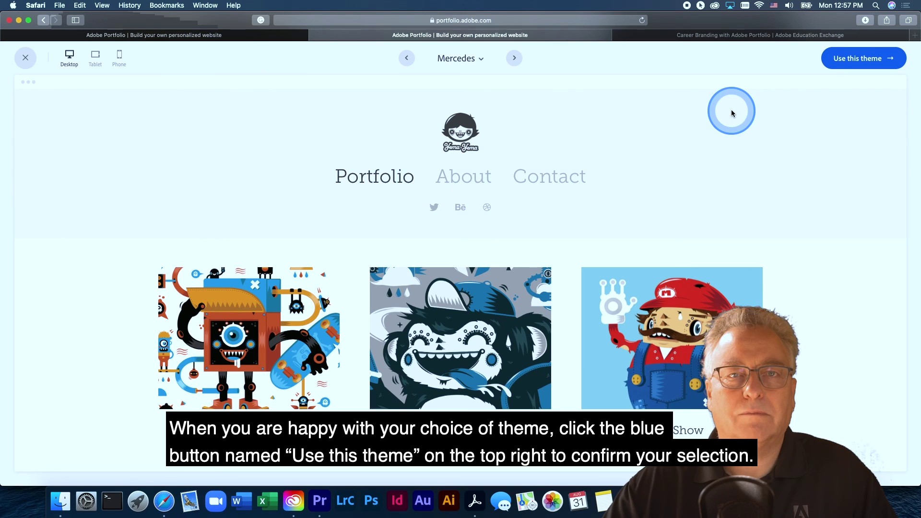
click(854, 59)
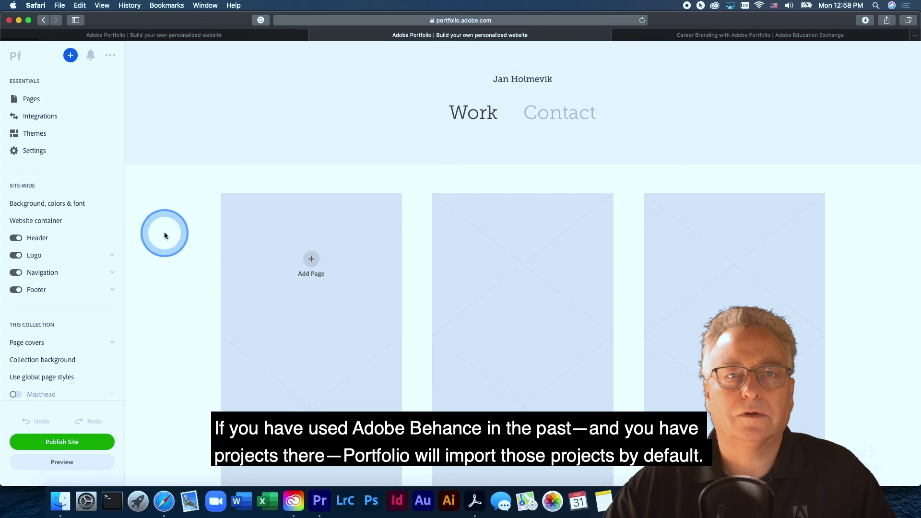
- Check the site's Integrations settings for Behance, Lightroom and Adobe Stock, and return to the main site options
click(53, 120)
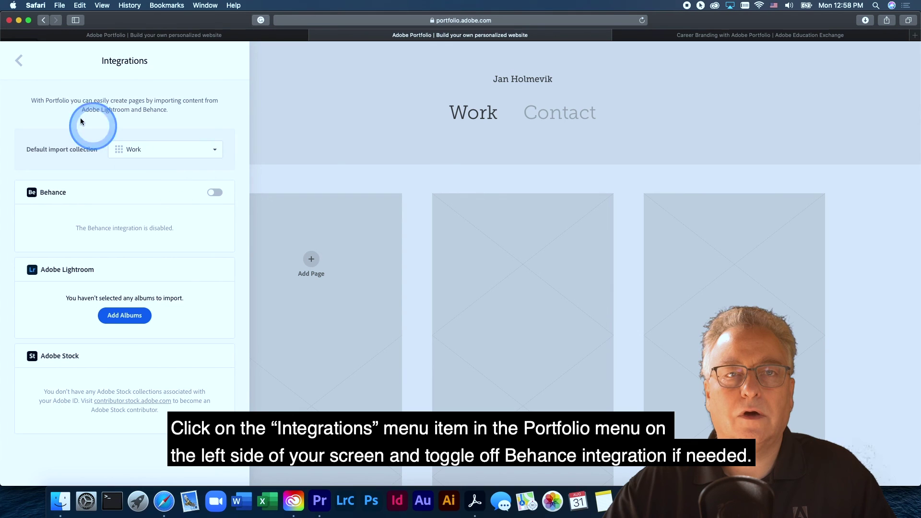
click(20, 62)
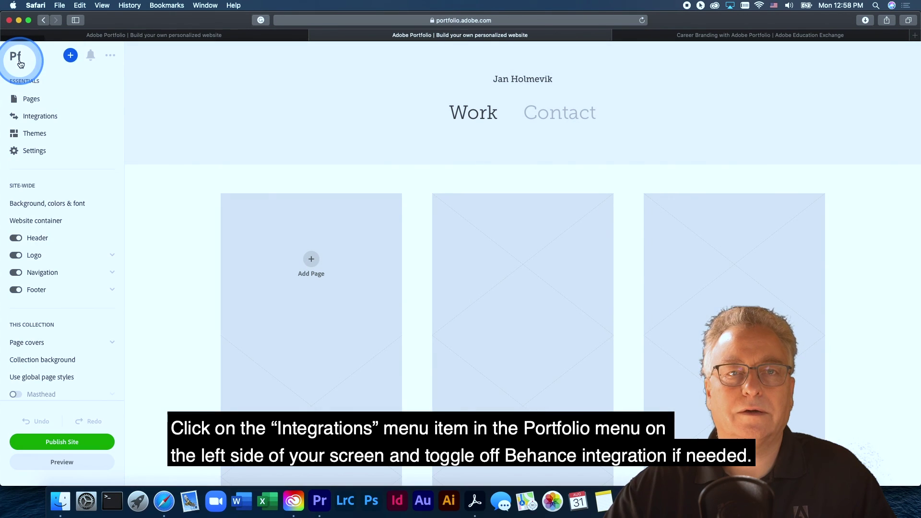
drag(108, 132, 102, 167)
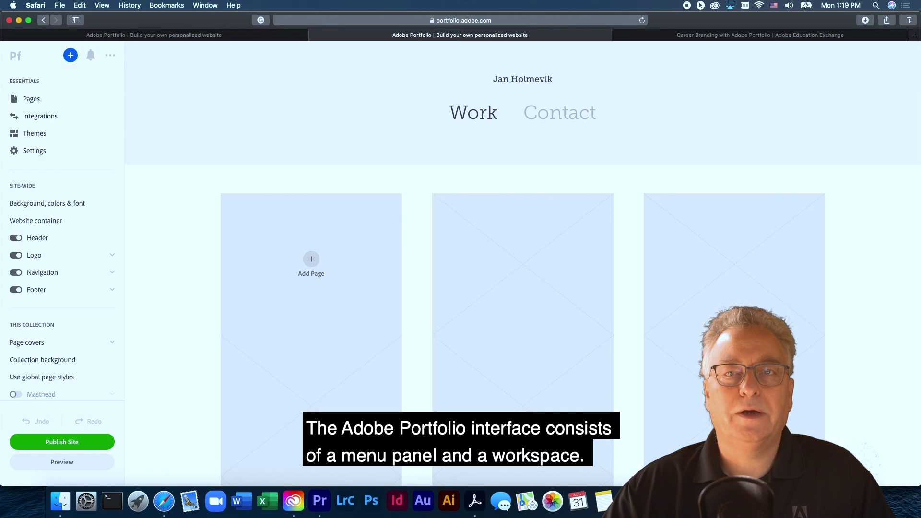
click(230, 306)
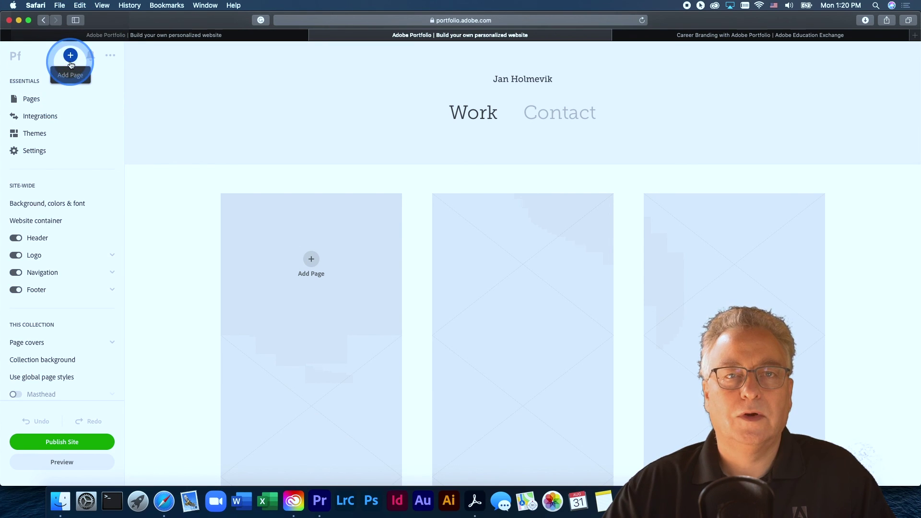
- Examine the header navigation's container settings and return to the main site options
mouse_move(130, 97)
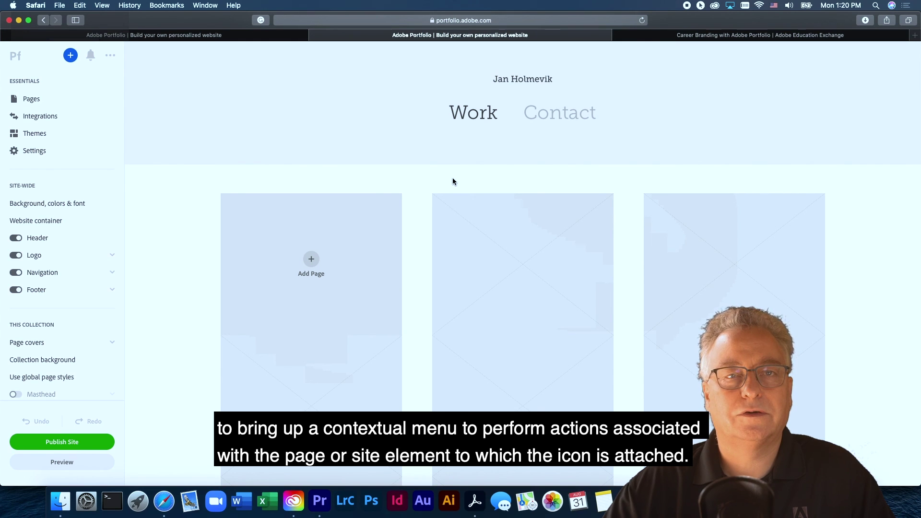
mouse_move(452, 117)
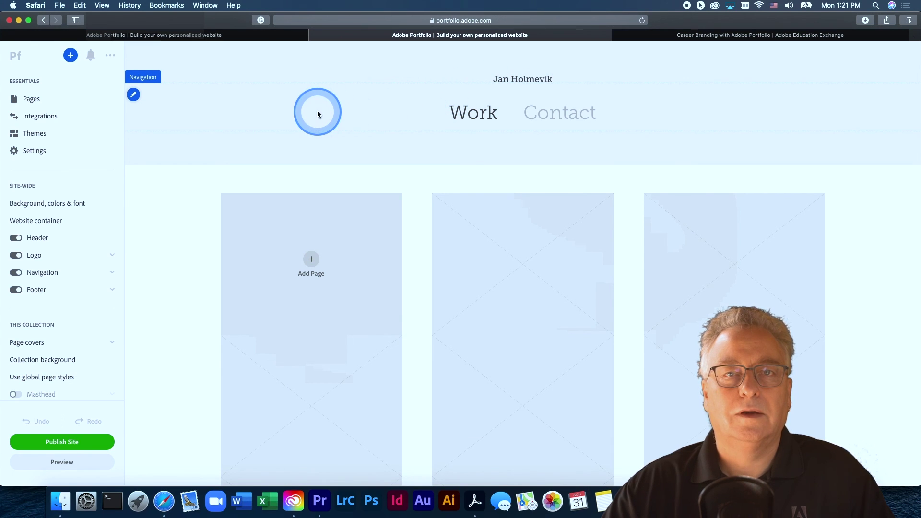
click(135, 95)
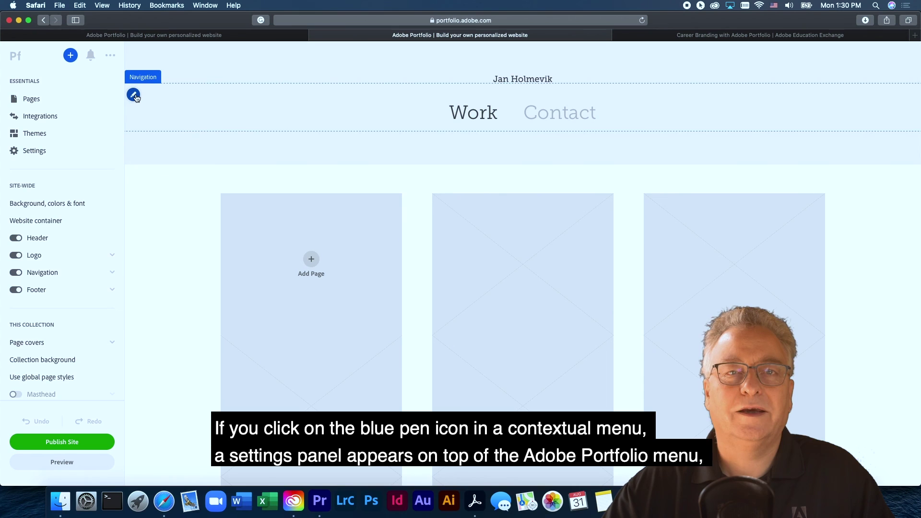
click(134, 95)
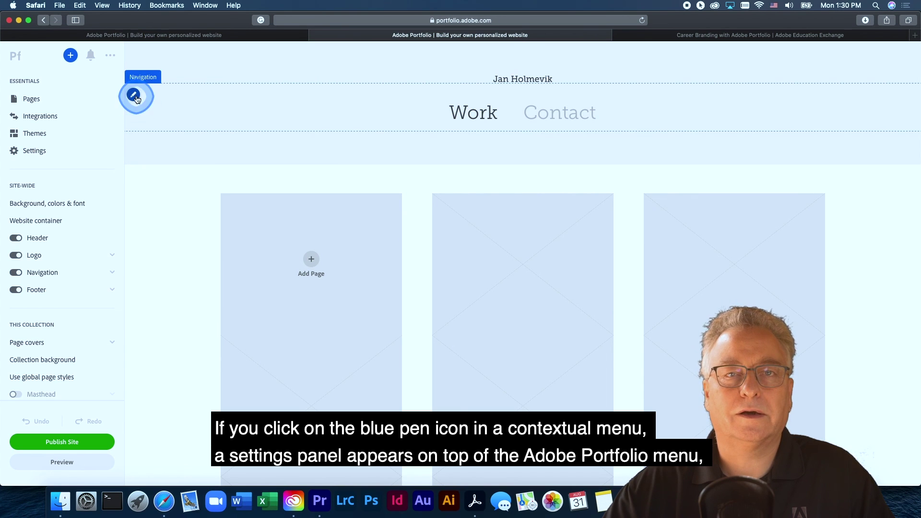
click(142, 120)
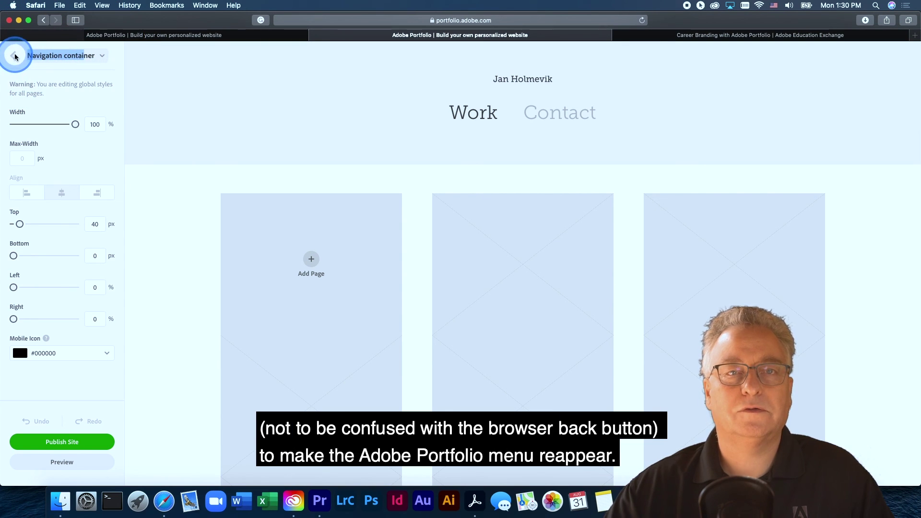
click(13, 56)
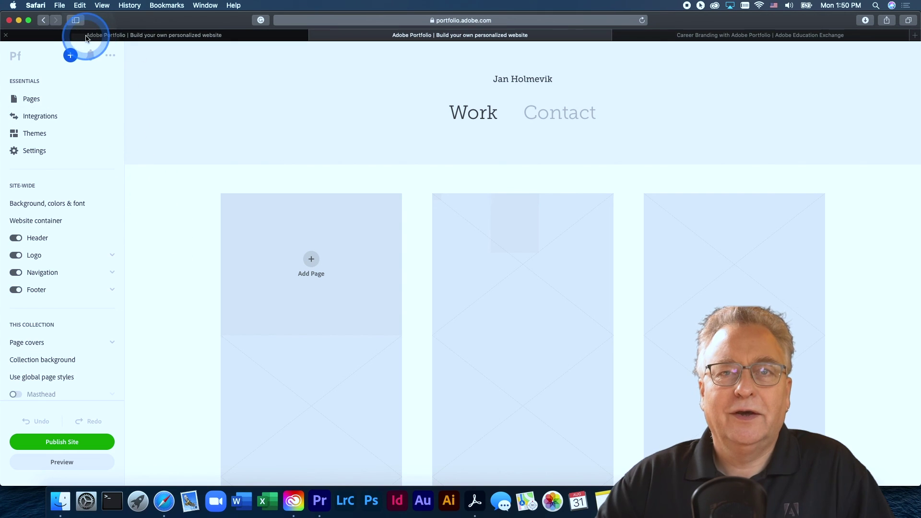
- Create a new page titled "eTextbook" in the Work collection
click(70, 55)
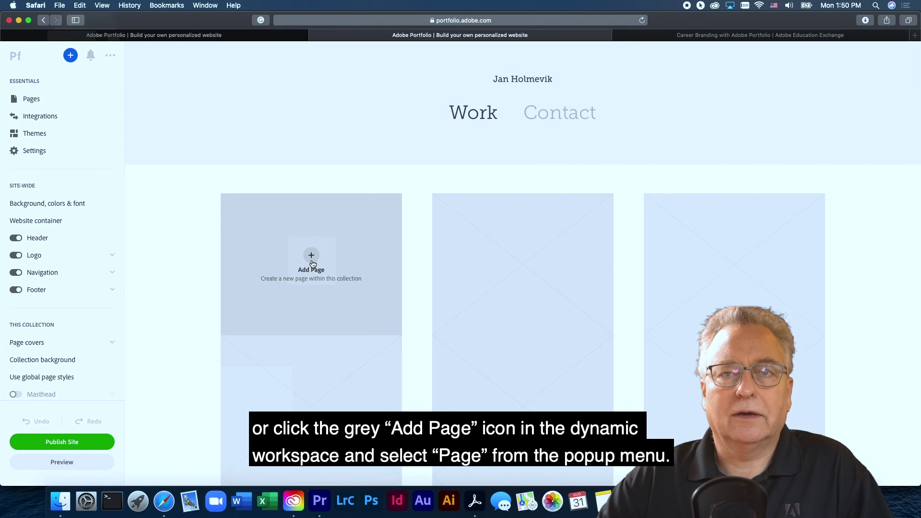
click(313, 263)
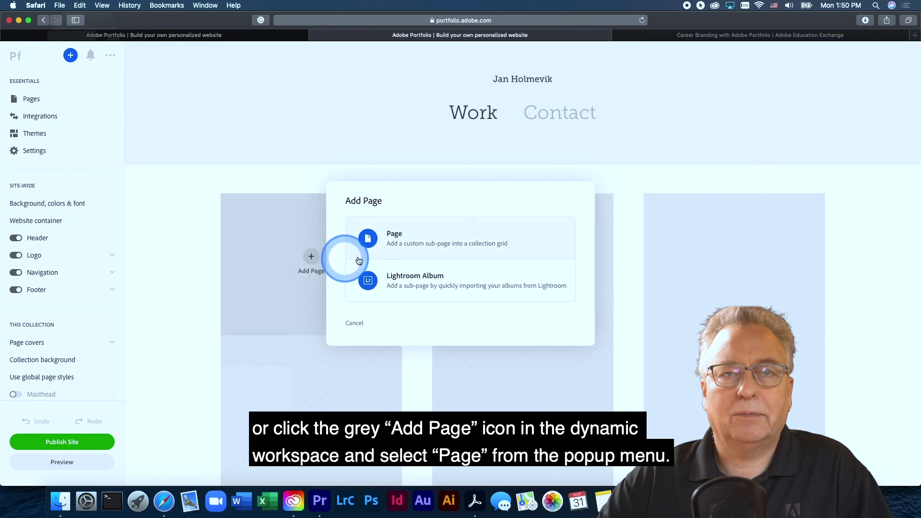
click(392, 241)
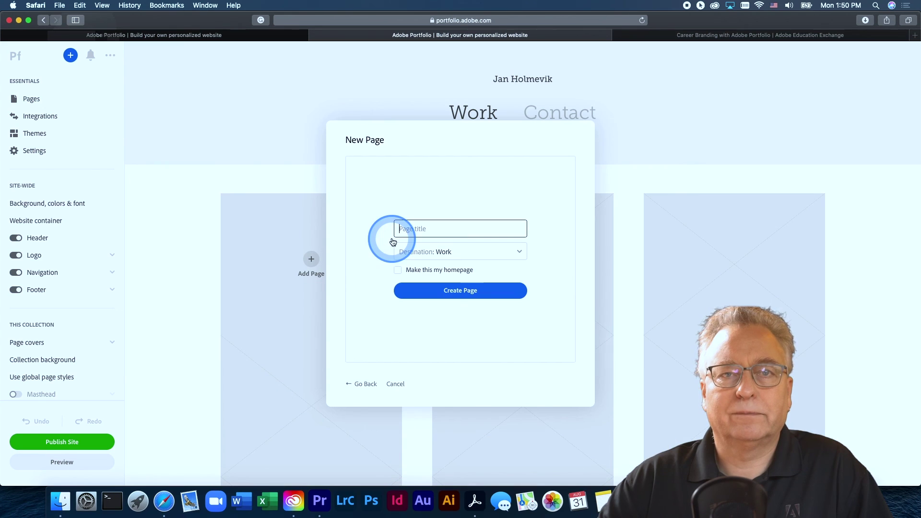
text(e)
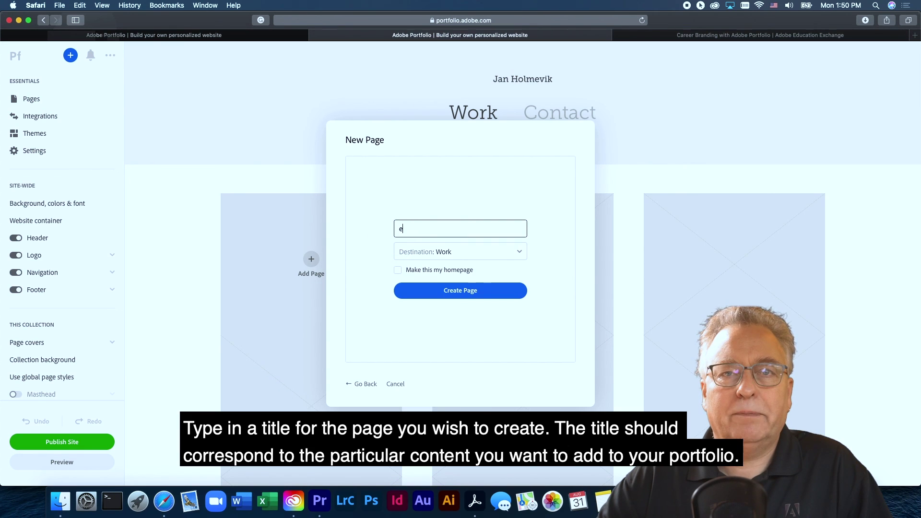
text(Text)
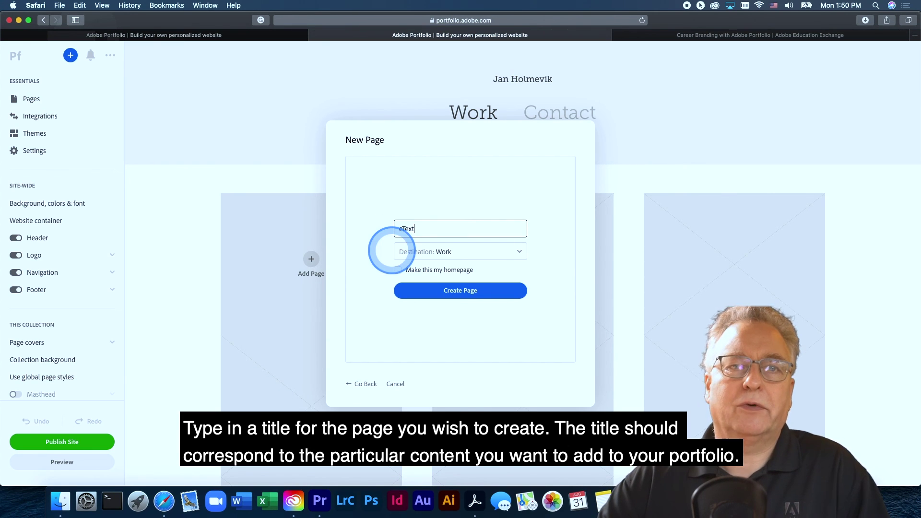
text(book)
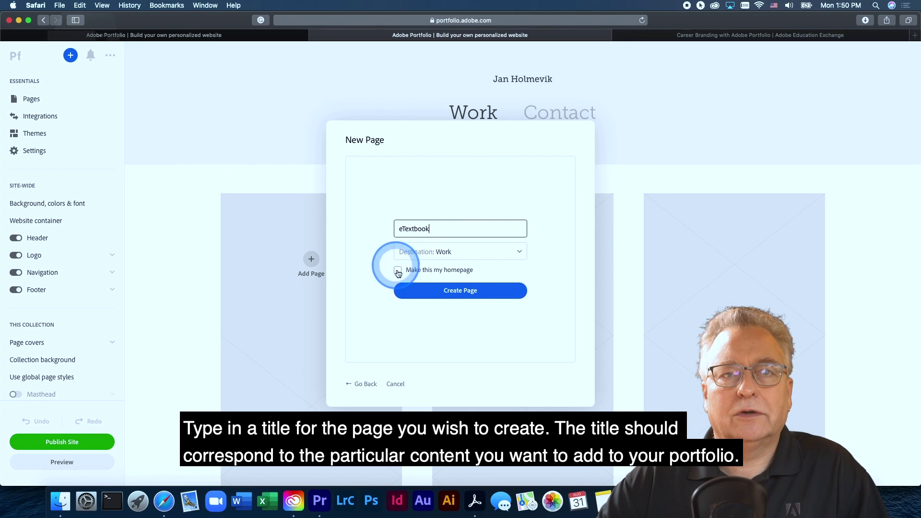
click(455, 291)
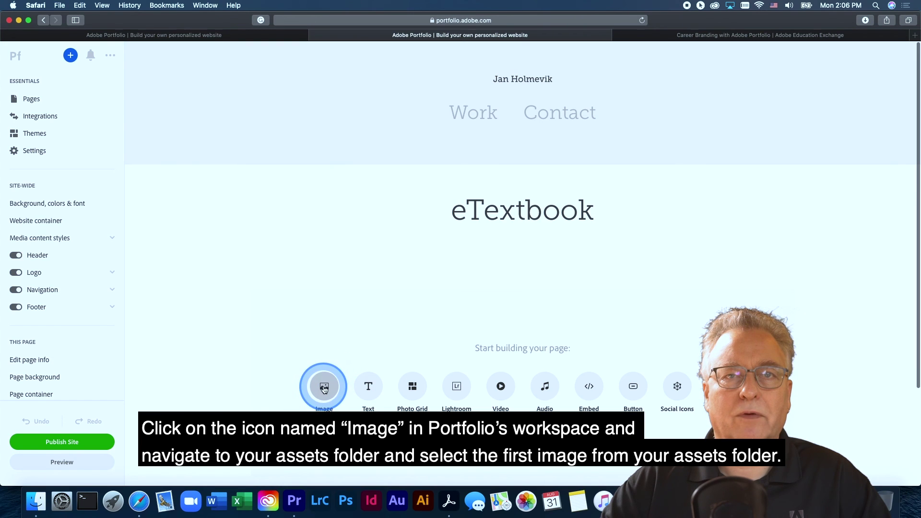
- Insert image 1.png from the assets folder into the eTextbook page
click(324, 388)
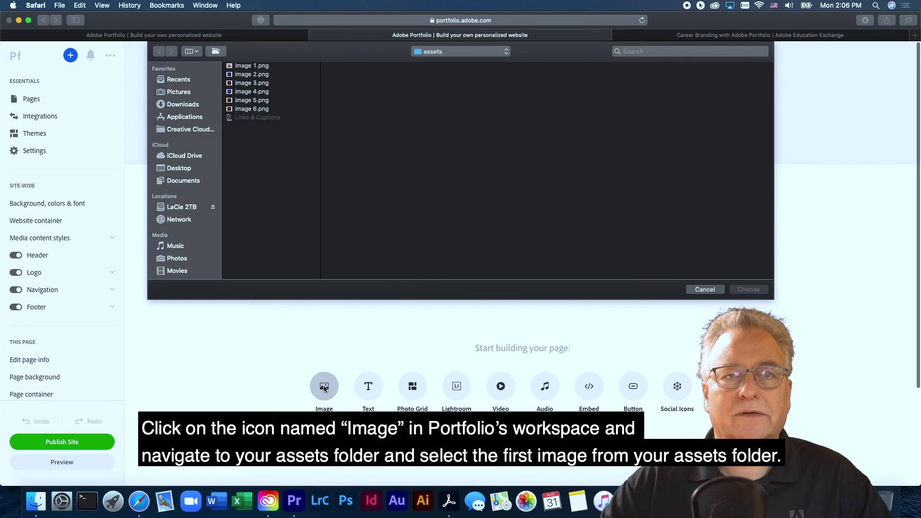
click(245, 66)
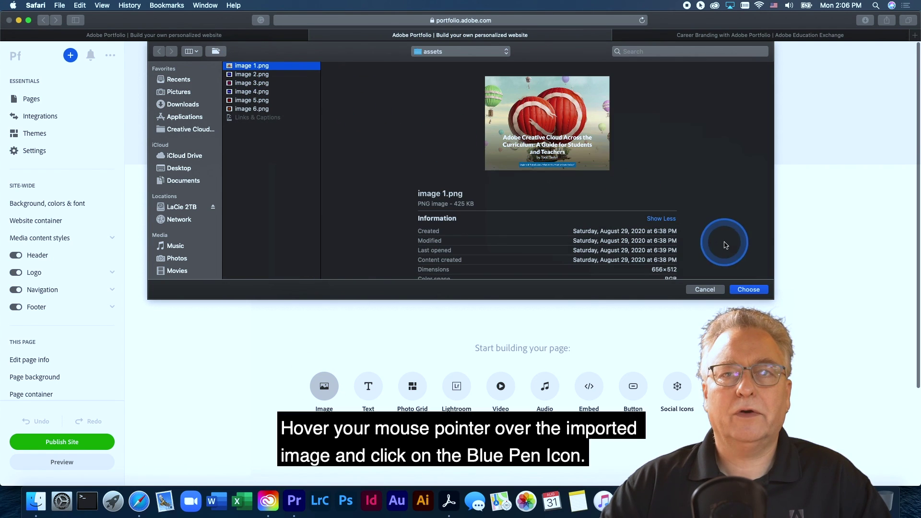
click(747, 288)
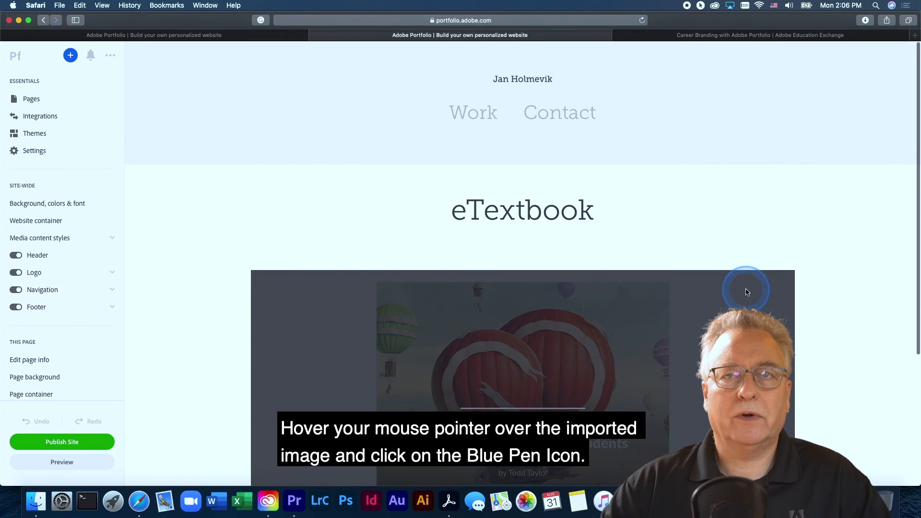
scroll(746, 292, down, 3)
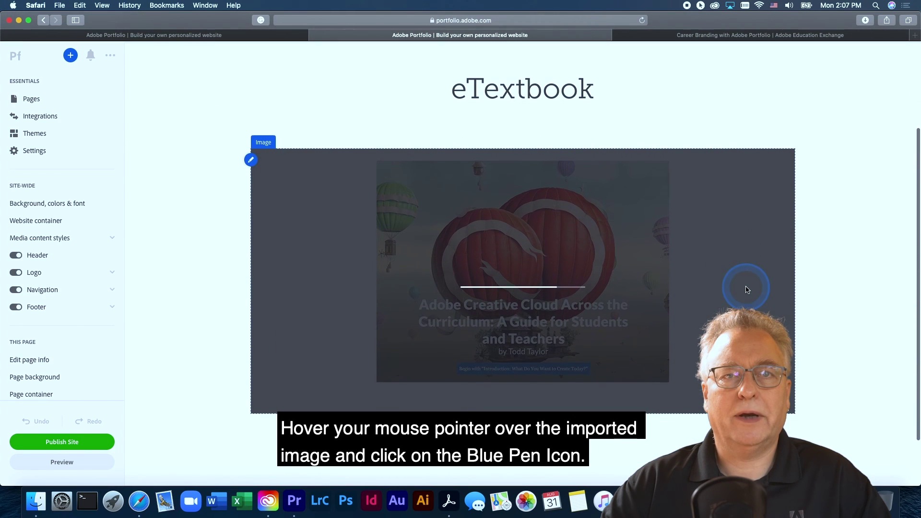
- Link the eTextbook image to the external creativecampusfdi web address copied from the Links & Captions PDF
click(251, 139)
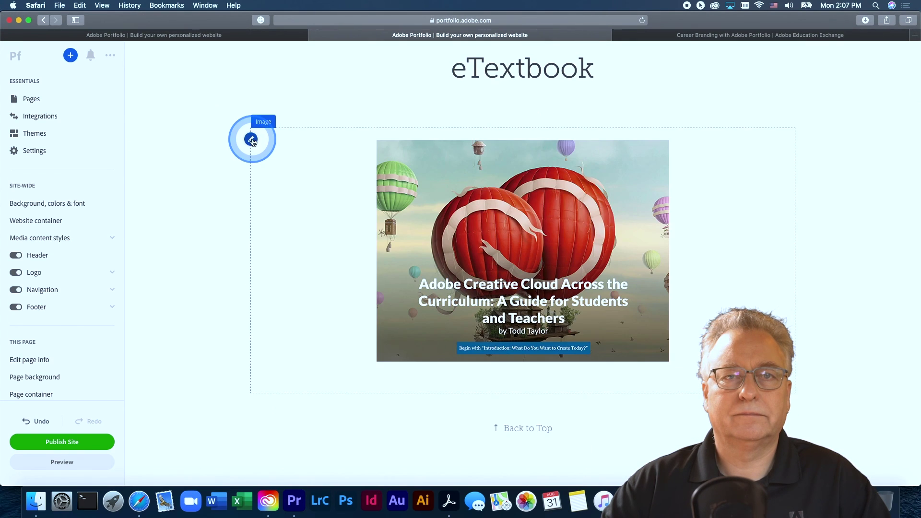
click(251, 140)
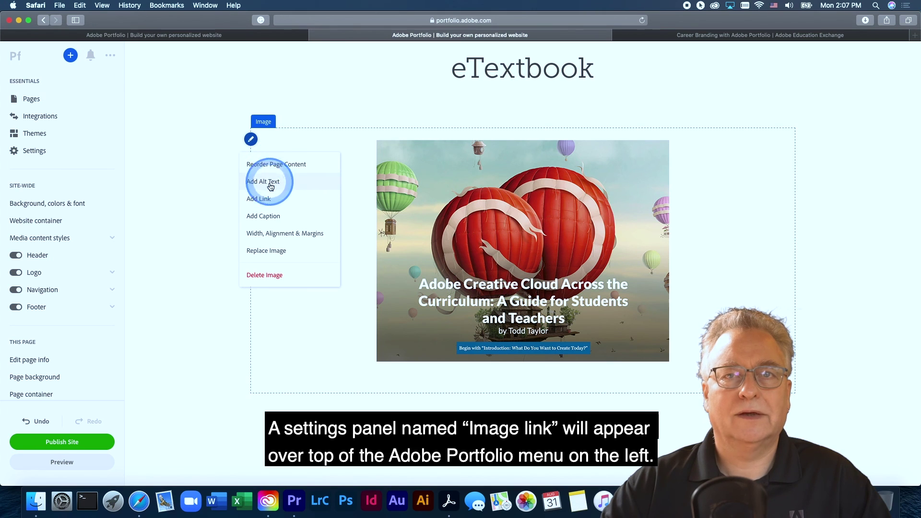
click(265, 199)
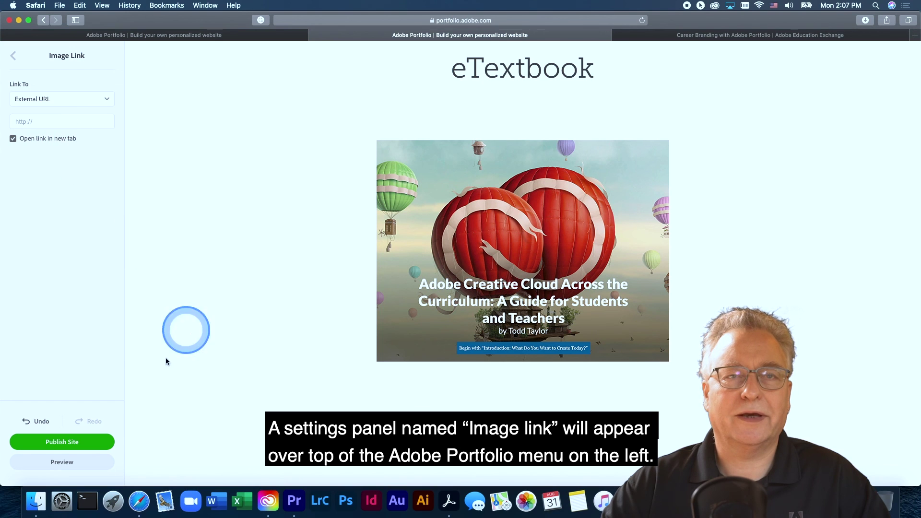
click(36, 501)
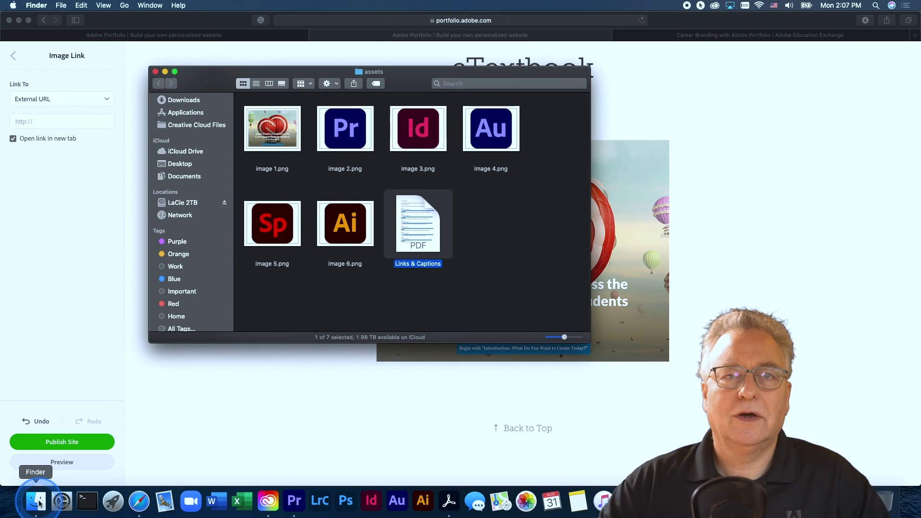
double_click(423, 235)
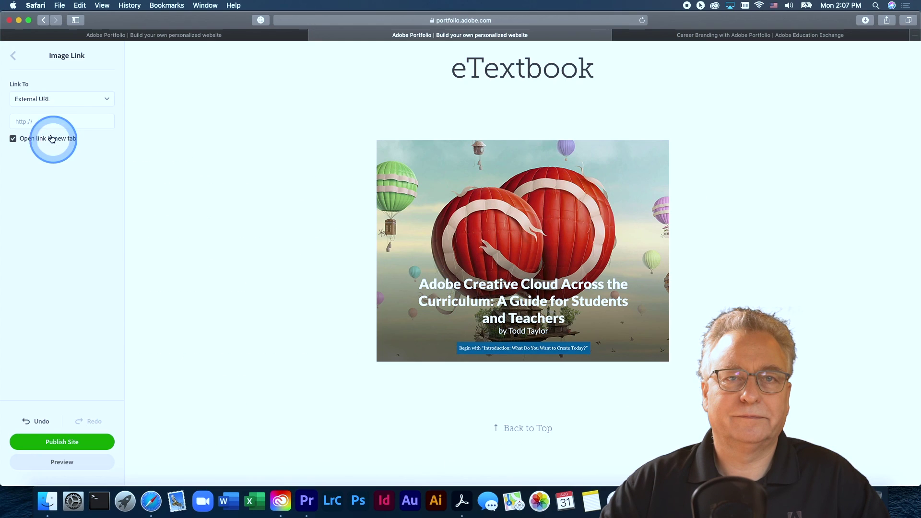
click(41, 122)
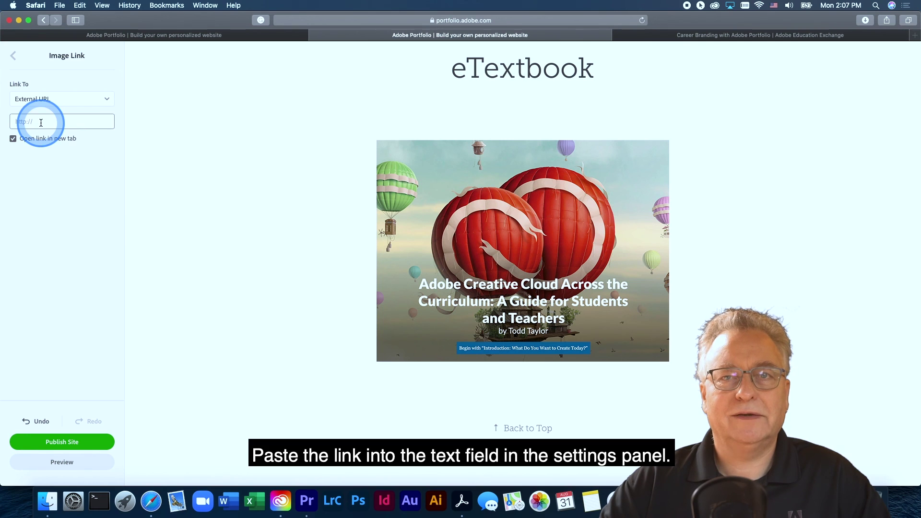
key(super+v)
key(Return)
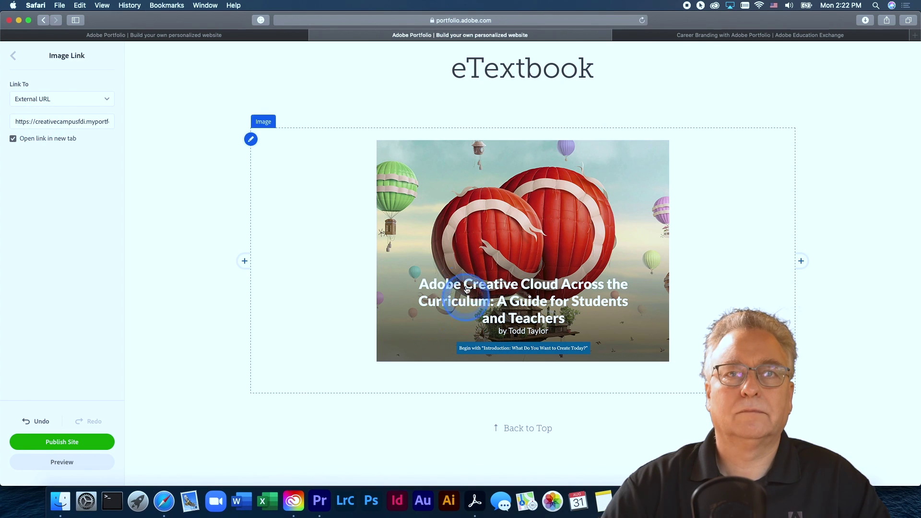
- Add a button element directly below the balloon image on the eTextbook page
click(489, 234)
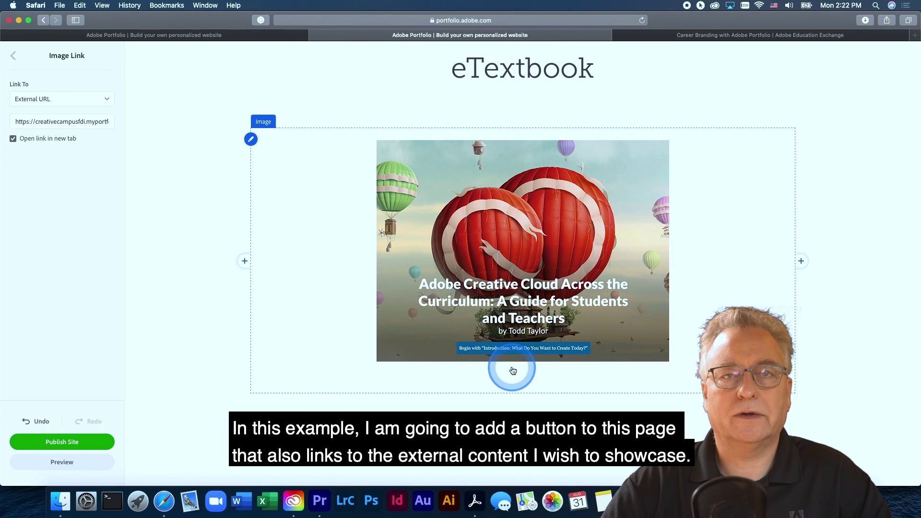
mouse_move(522, 391)
click(523, 395)
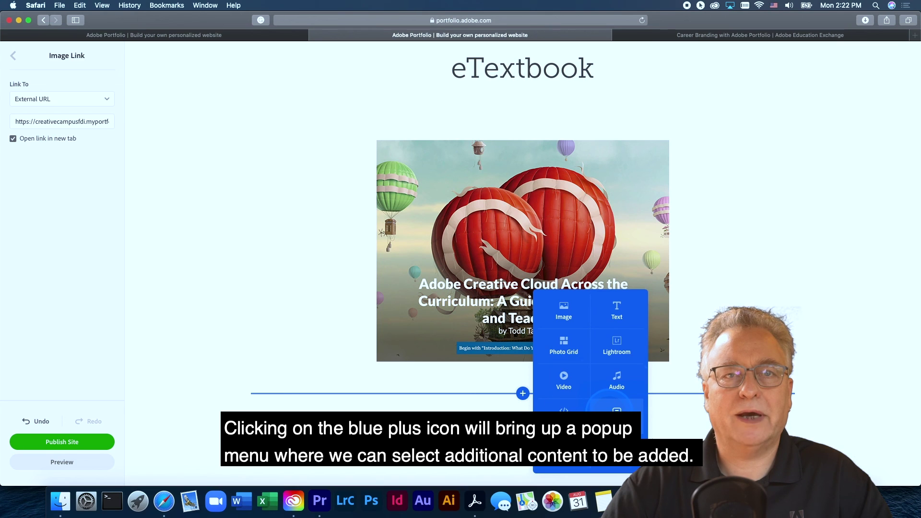
click(613, 418)
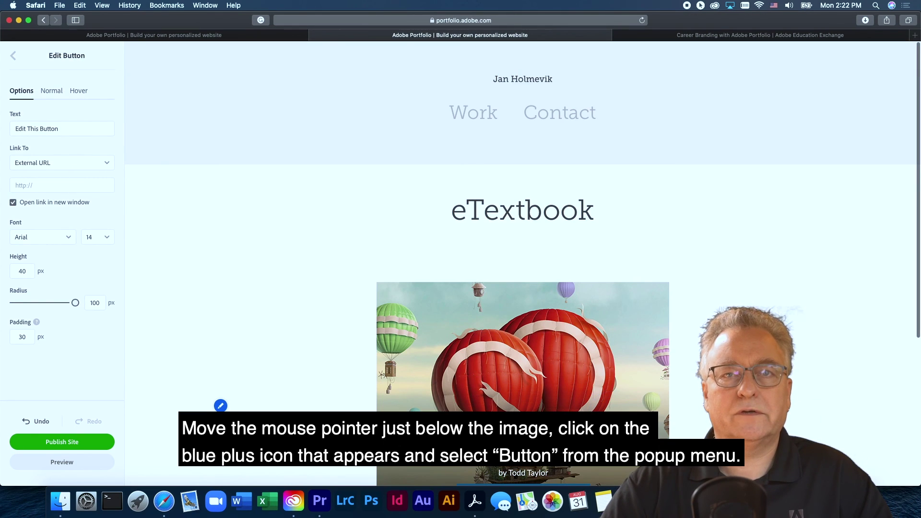
- Set the new button's text to "Click HERE to view" and link it to the copied external web address
scroll(523, 263, down, 3)
scroll(522, 264, down, 2)
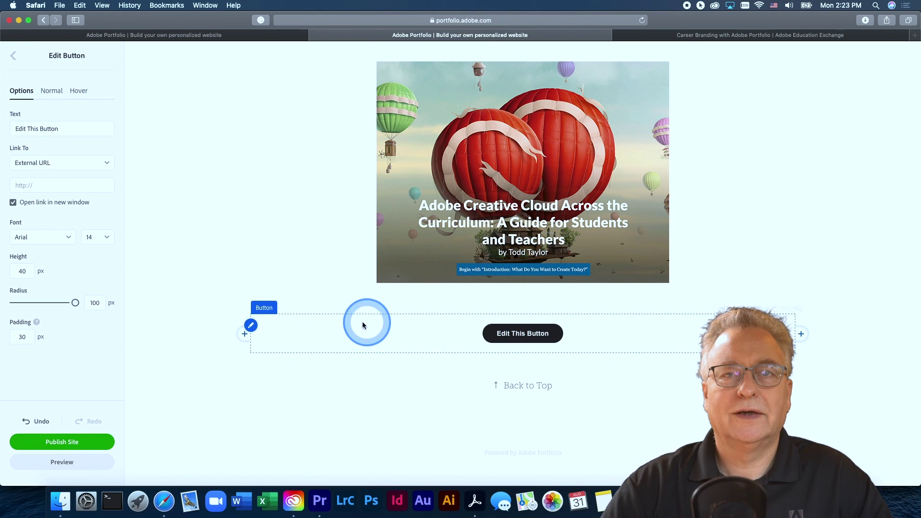
click(251, 326)
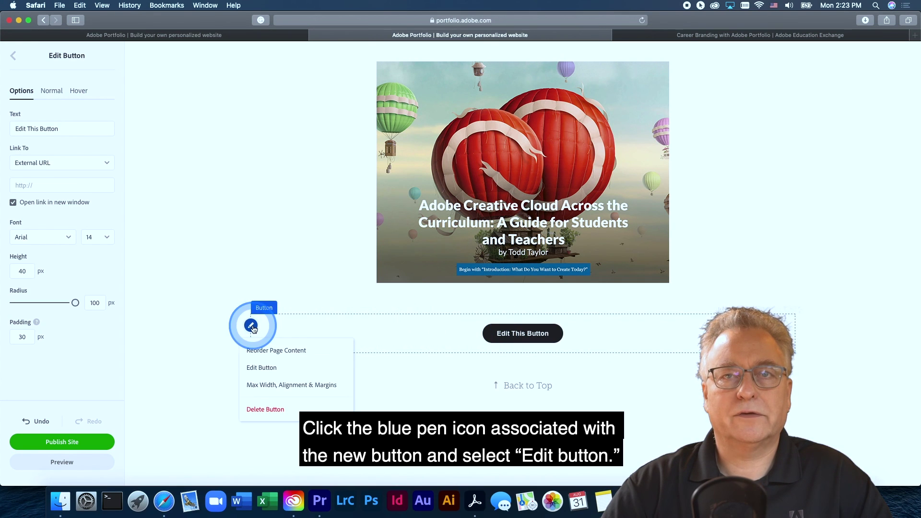
click(262, 367)
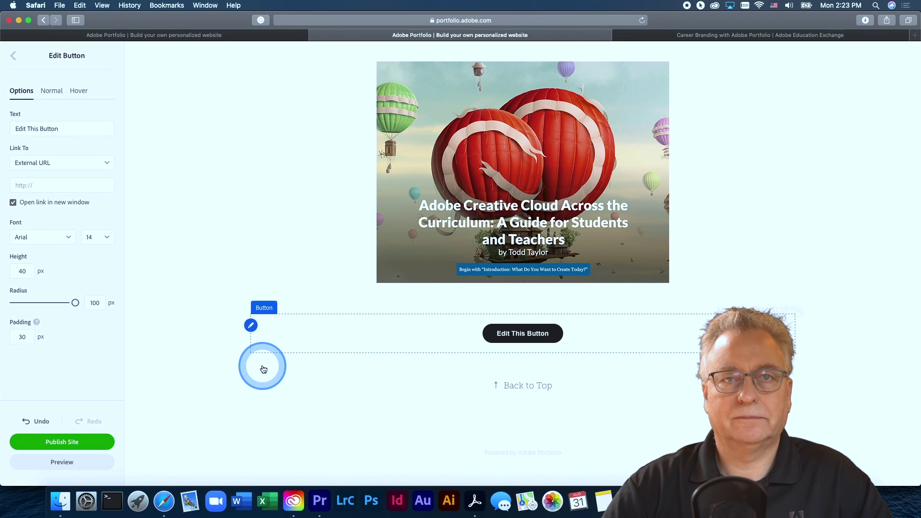
click(69, 129)
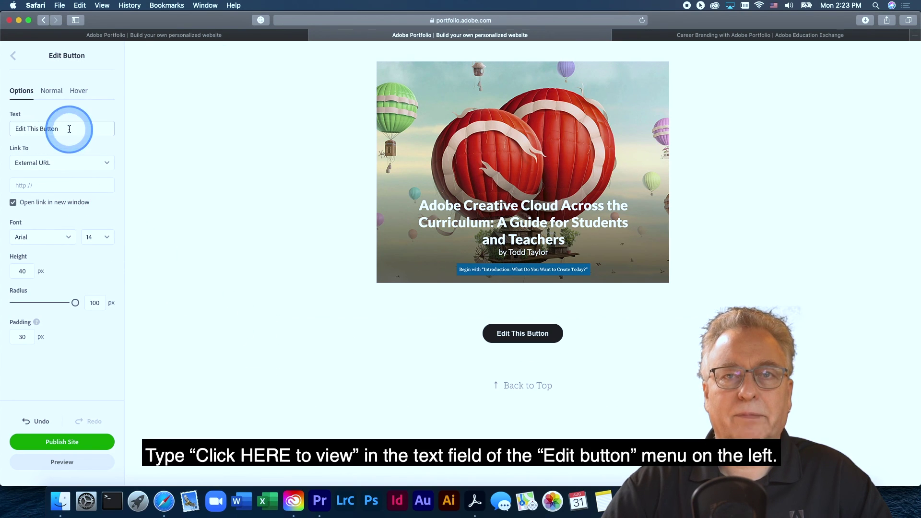
key(BackSpace)
key(BackSpace)
key(BackSpace)
key(BackSpace)
key(BackSpace)
key(BackSpace)
key(BackSpace)
key(BackSpace)
key(BackSpace)
key(BackSpace)
key(BackSpace)
key(BackSpace)
key(BackSpace)
key(BackSpace)
key(BackSpace)
key(BackSpace)
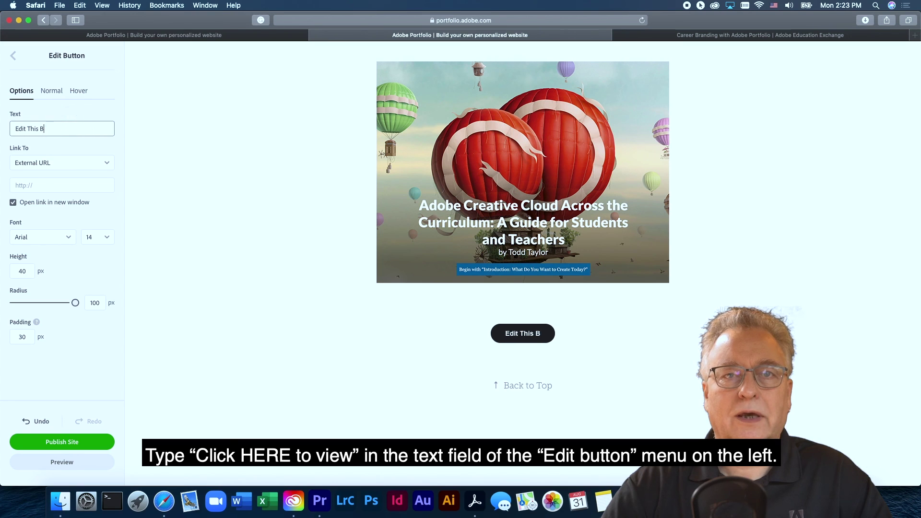
click(69, 128)
text(C)
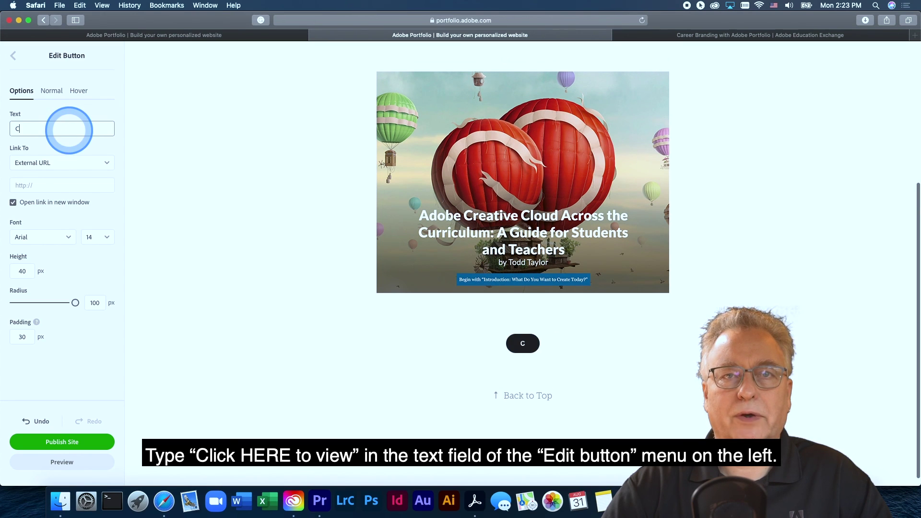
text(lick HERE)
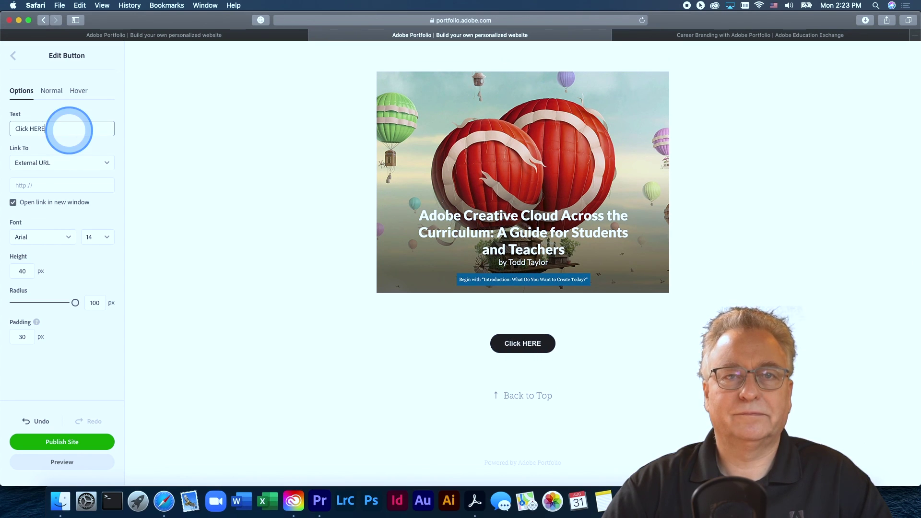
text( to view)
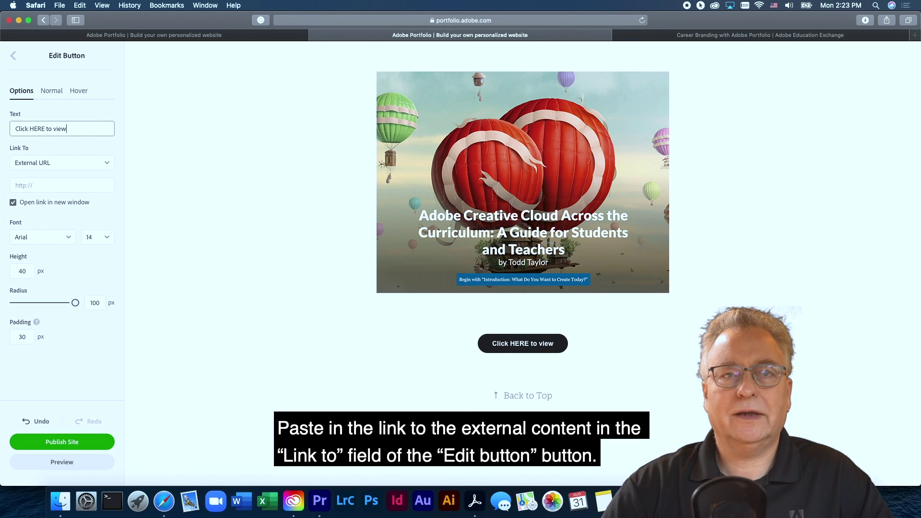
click(34, 186)
key(super+v)
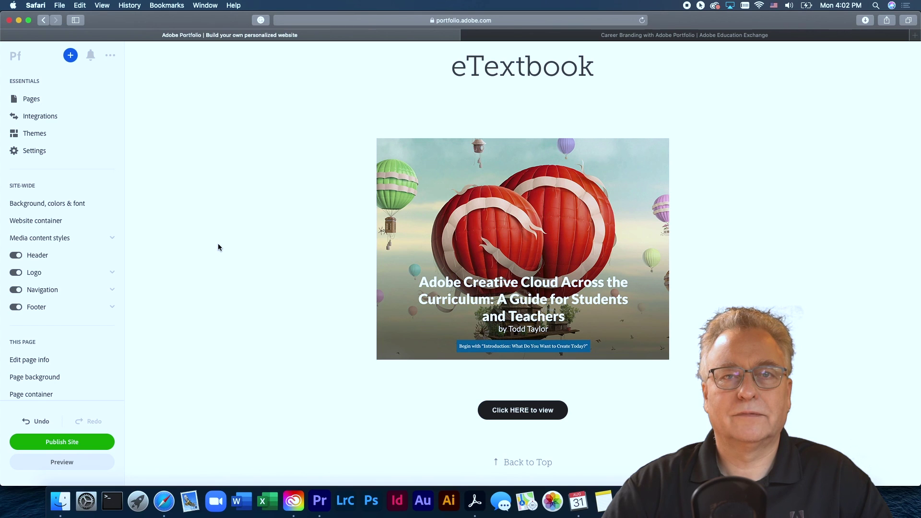
- Add the alt text "Book cover" to the balloon image on the eTextbook page
mouse_move(335, 171)
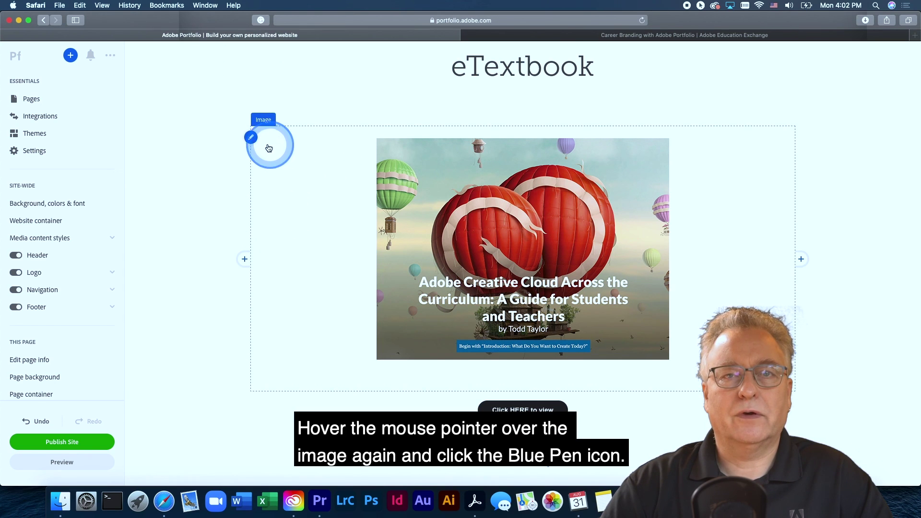
click(250, 138)
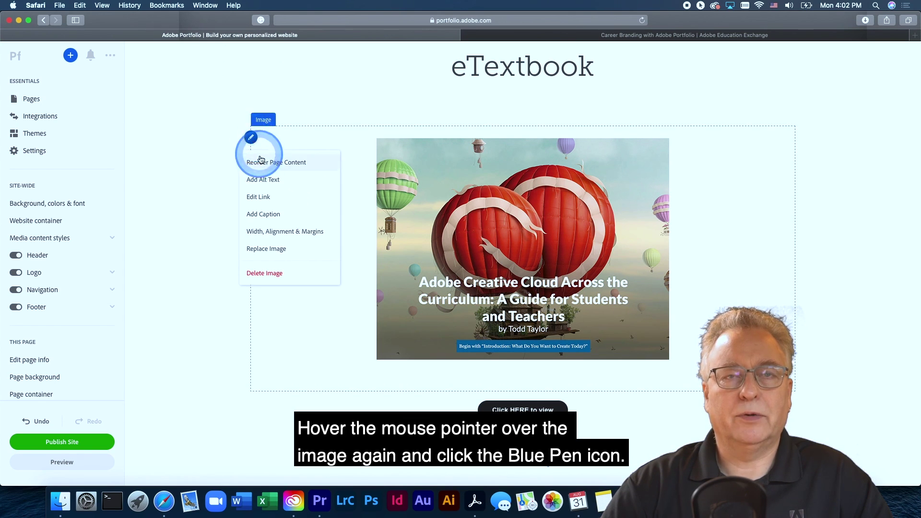
click(263, 180)
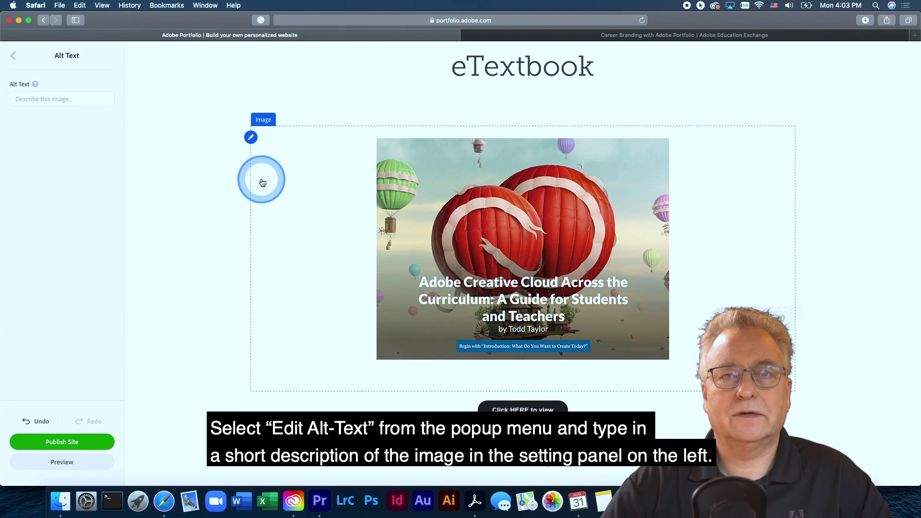
click(26, 99)
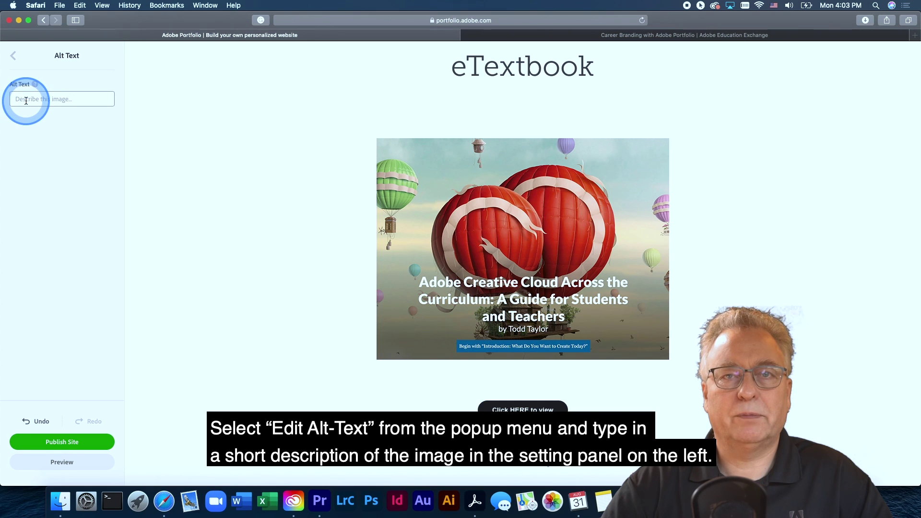
click(26, 100)
text(B)
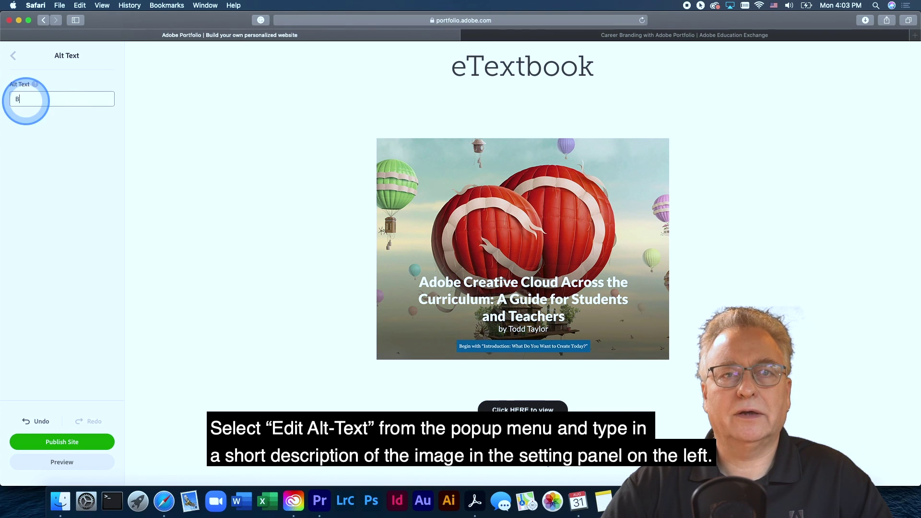
text(ook cover)
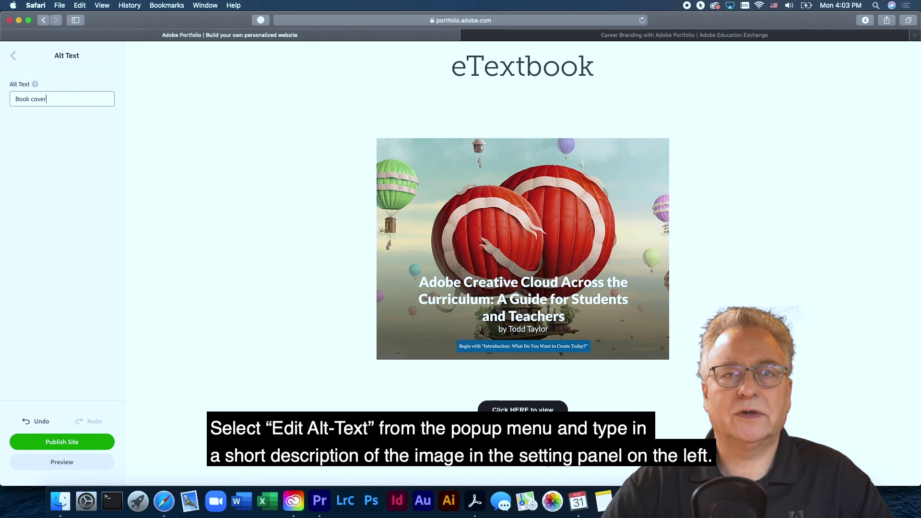
key(Return)
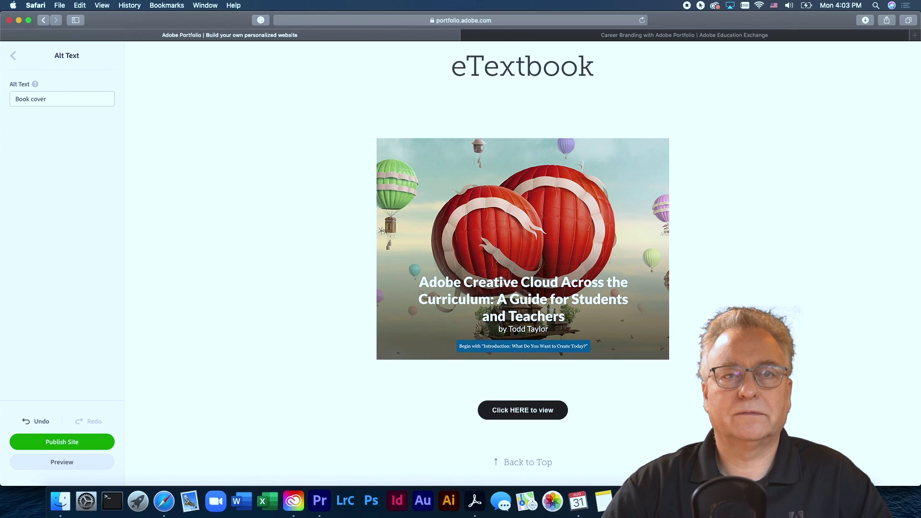
- Caption the balloon image "eTextbook: Adobe Creative Cloud Across the Curriculum." followed by a byline with the author's name
mouse_move(401, 205)
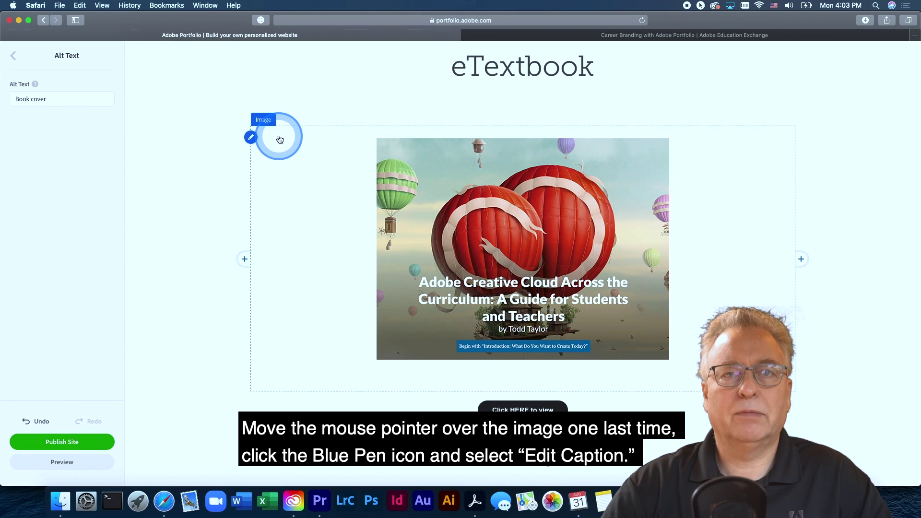
click(251, 138)
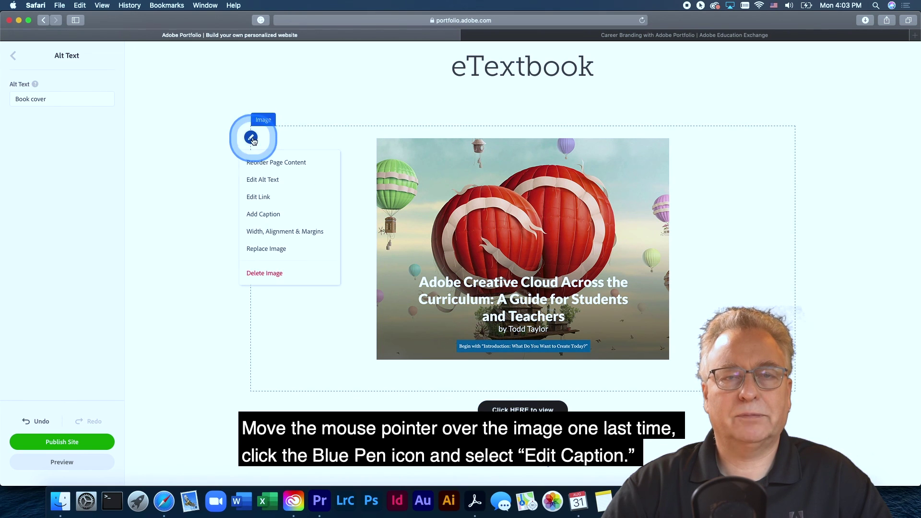
click(271, 216)
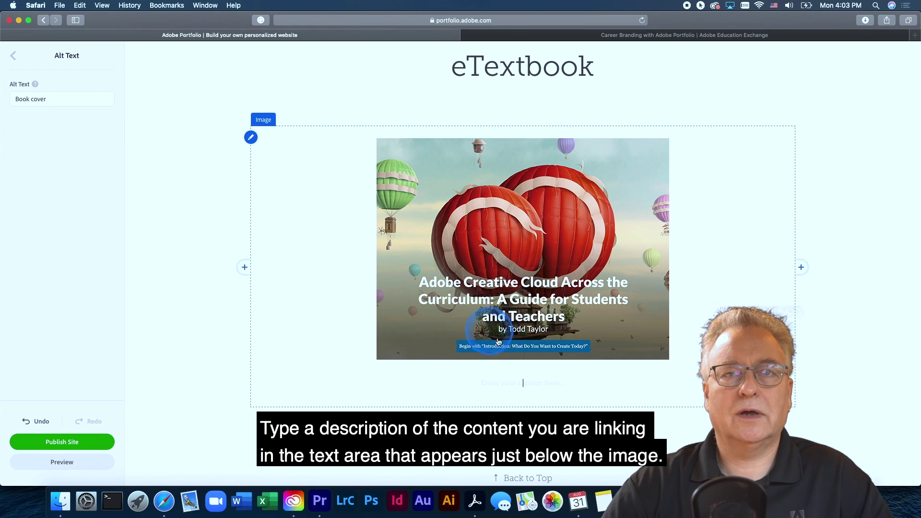
click(525, 381)
text(eTextbook: Adobe Creative Cloud Across the Curriculum. By Todd Taylor.)
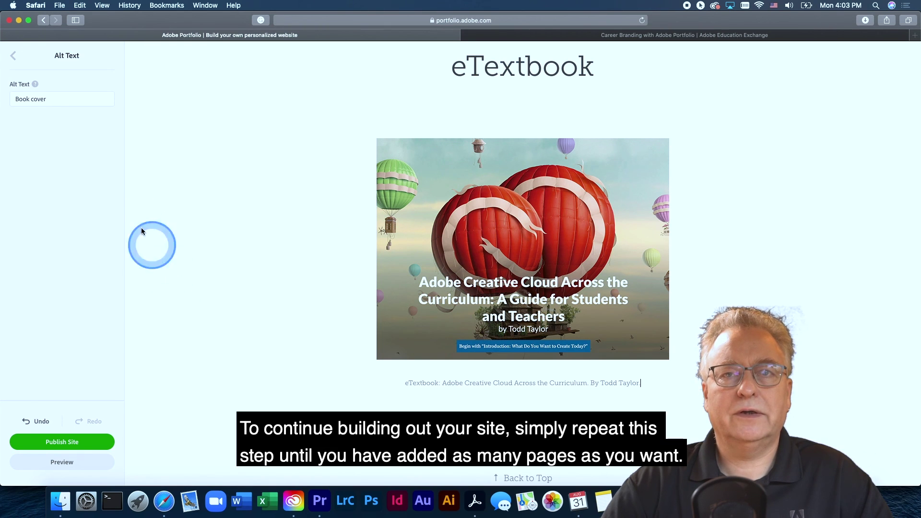
click(14, 58)
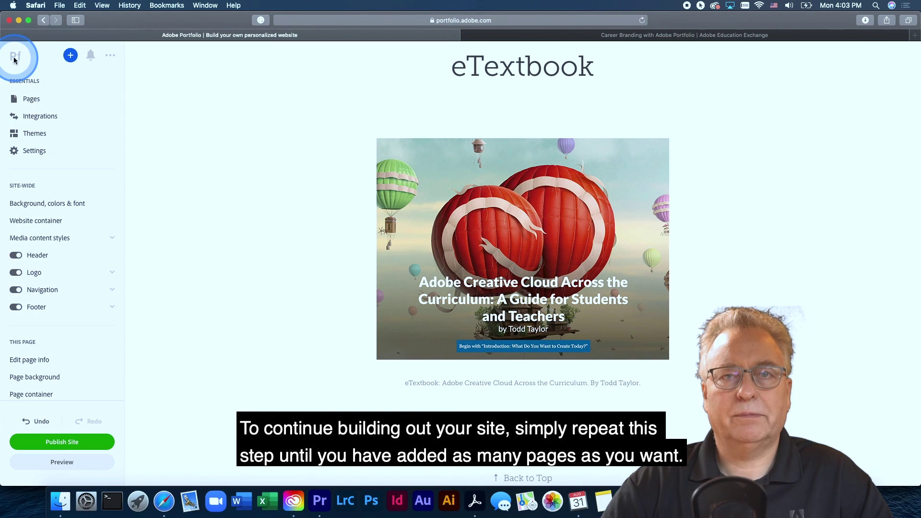
- Create a new collection titled "Learning" without making it the homepage, and return to the main site settings
mouse_move(256, 217)
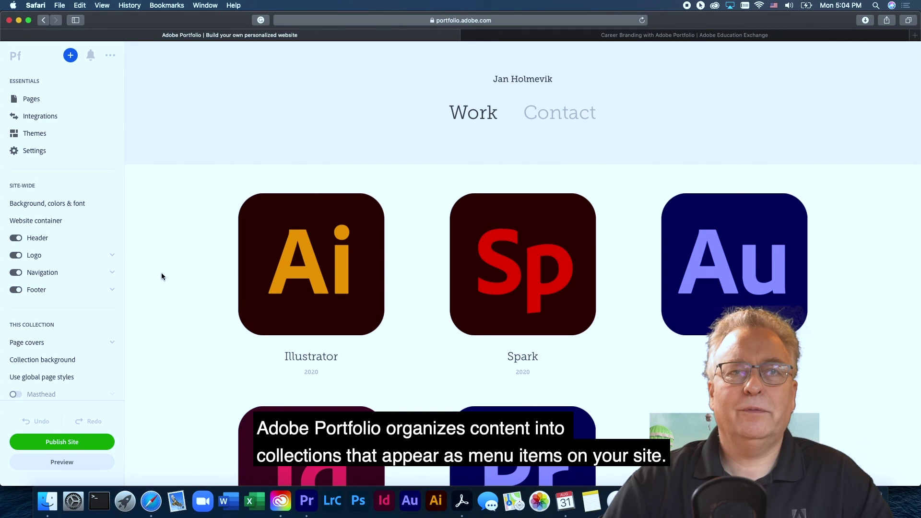
click(166, 266)
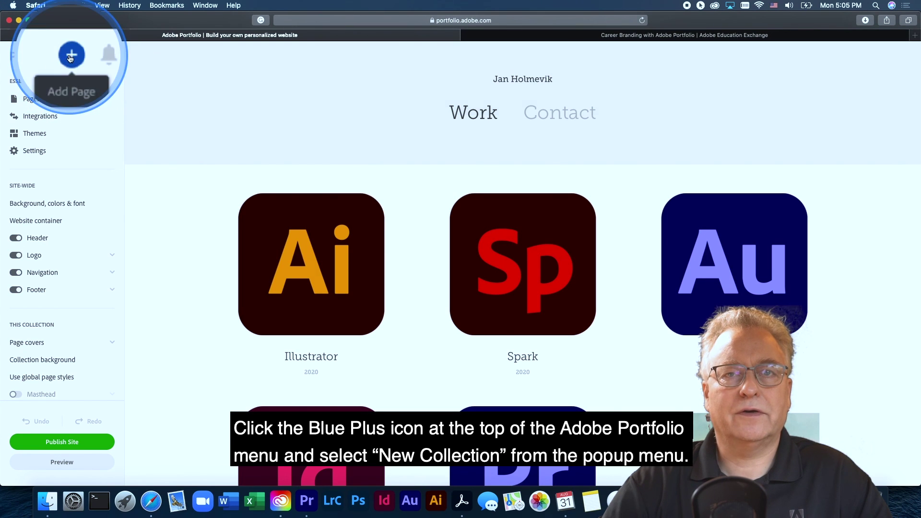
click(70, 55)
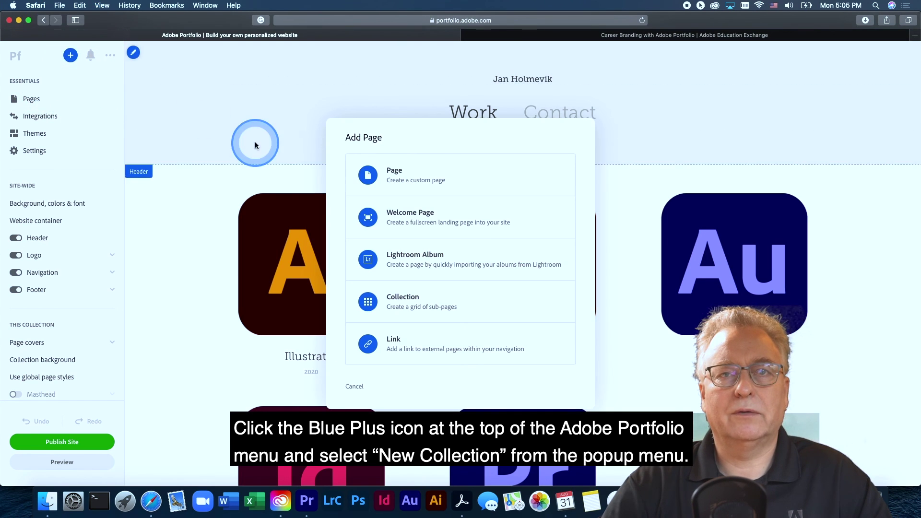
click(405, 301)
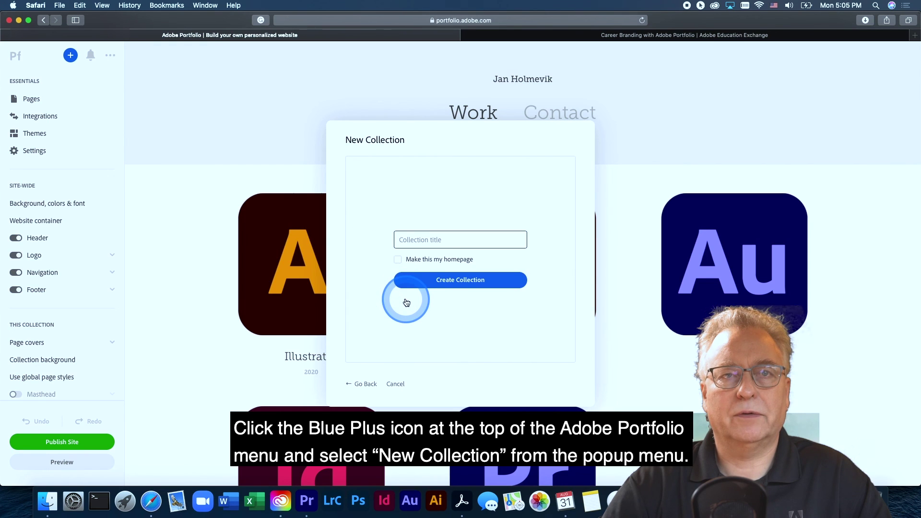
click(415, 239)
text(Learning)
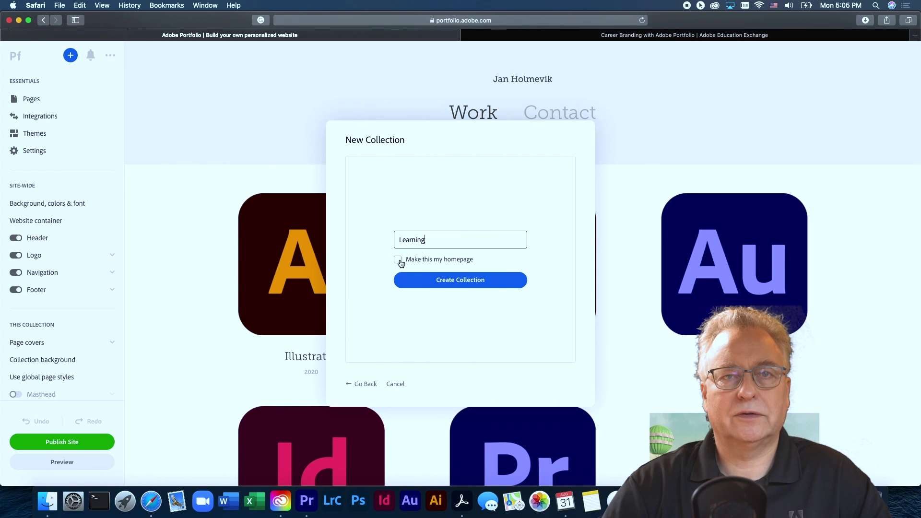
click(456, 280)
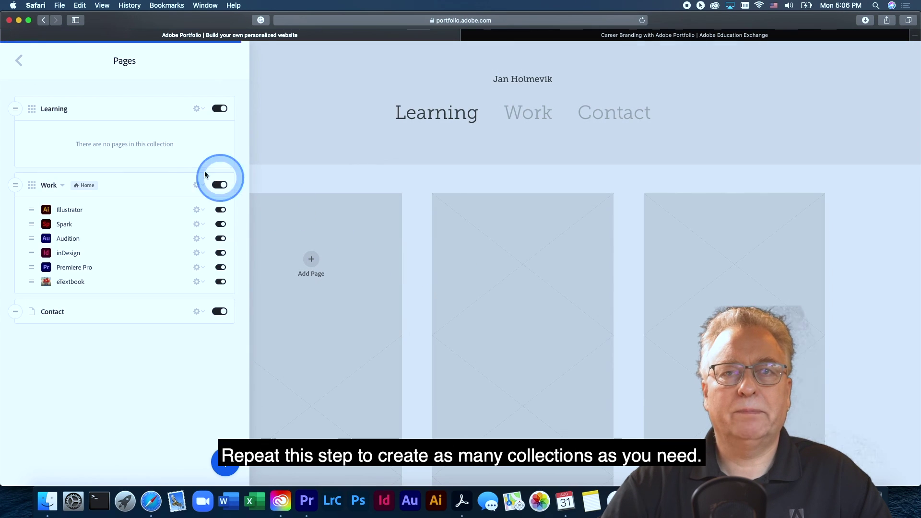
click(20, 62)
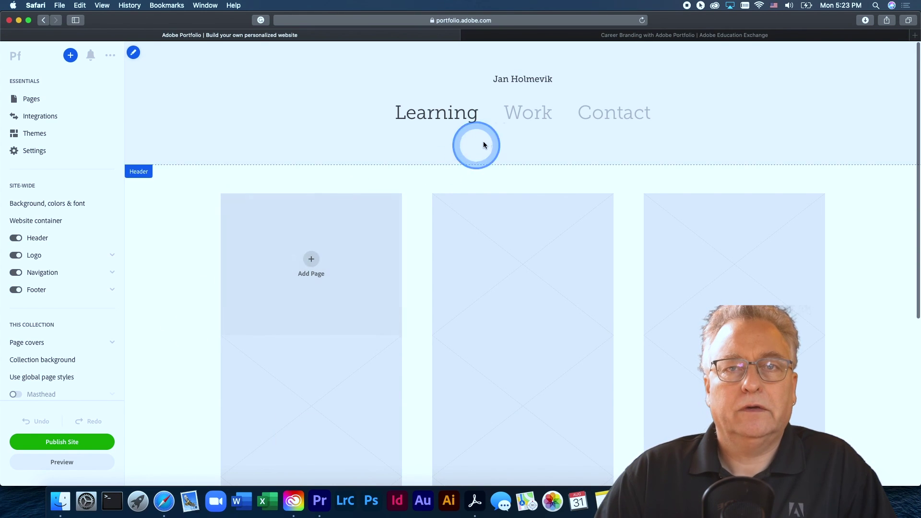
- Move the eTextbook, Premiere Pro, inDesign, Audition, Spark and Illustrator pages from the Work collection into the Learning collection
click(525, 115)
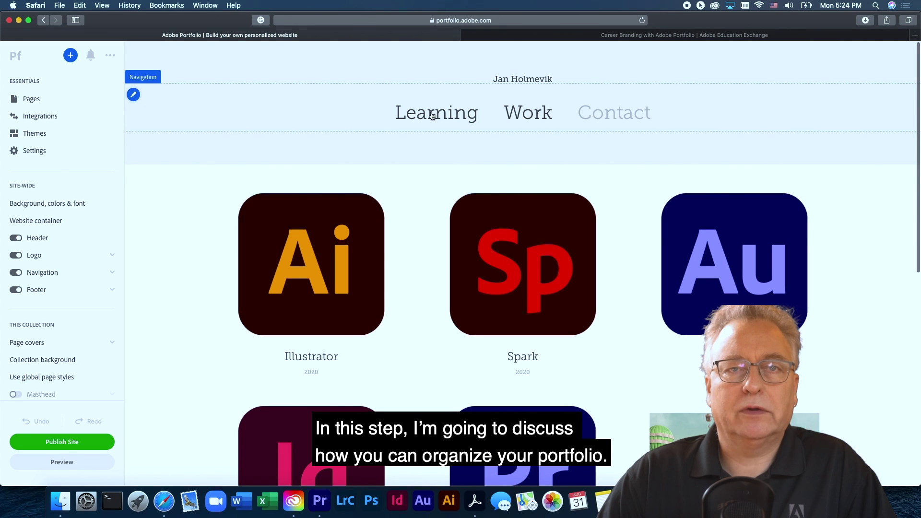
click(32, 98)
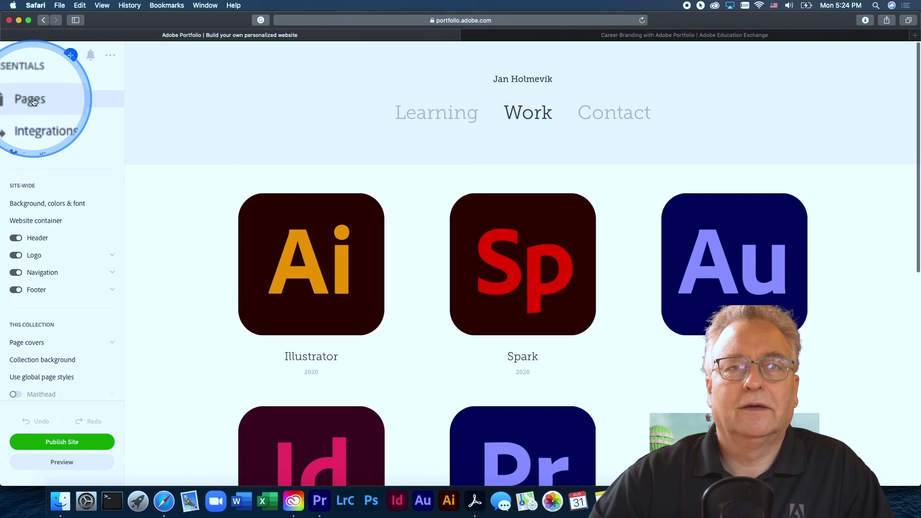
click(32, 99)
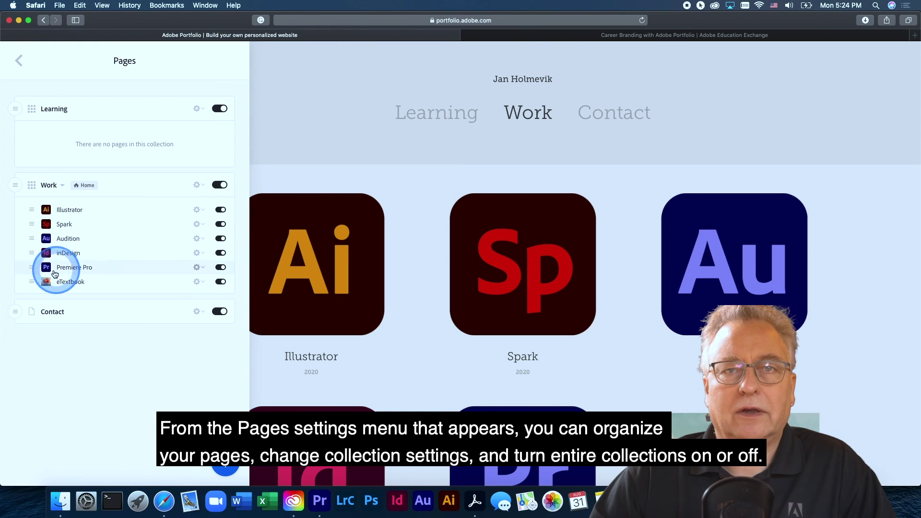
drag(31, 281, 58, 145)
drag(32, 245, 48, 136)
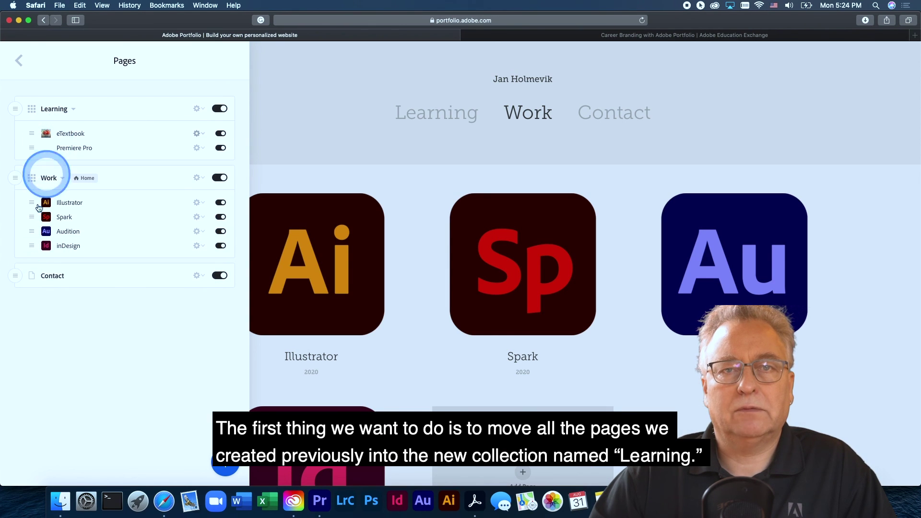
drag(32, 246, 51, 152)
drag(35, 258, 45, 165)
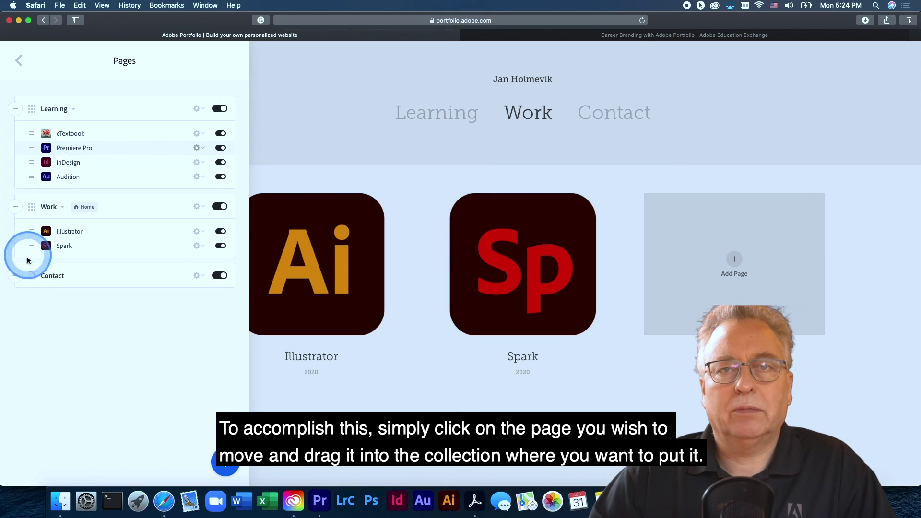
drag(33, 245, 52, 183)
drag(32, 246, 52, 199)
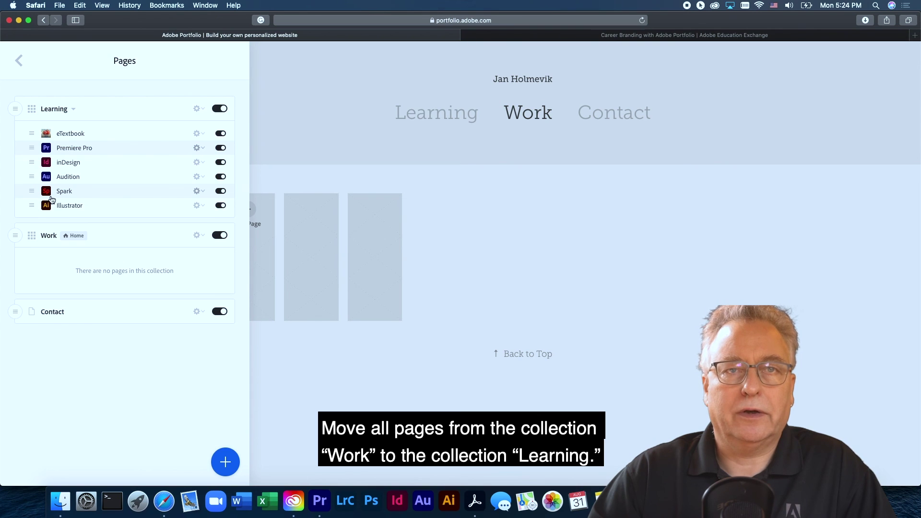
- Set the Learning collection as the site's homepage and confirm the change
click(197, 110)
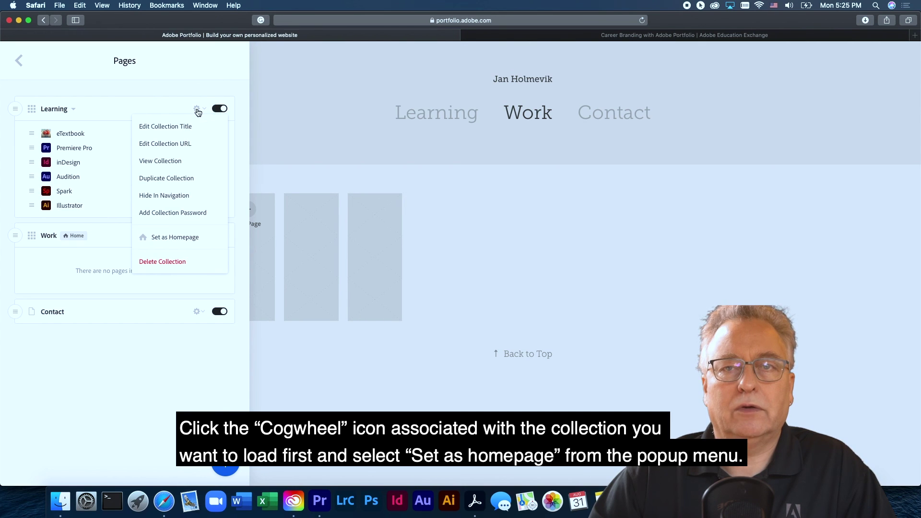
click(174, 237)
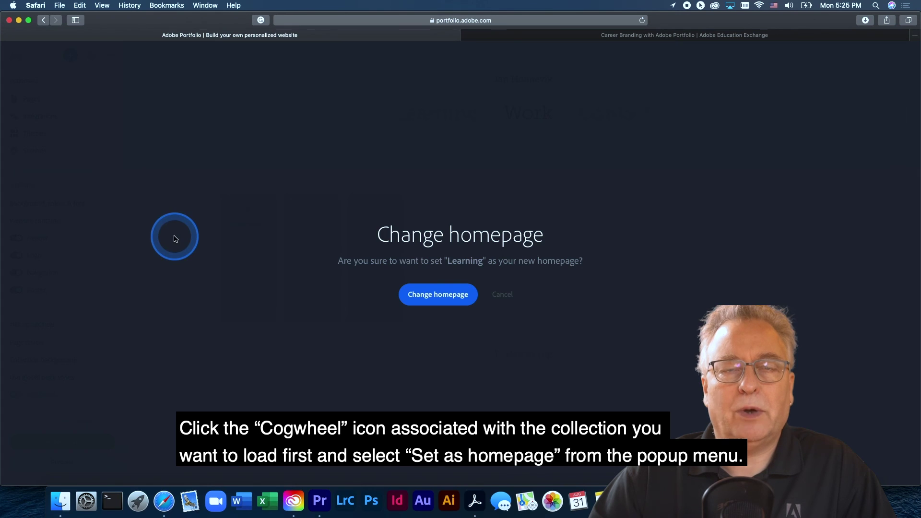
click(436, 296)
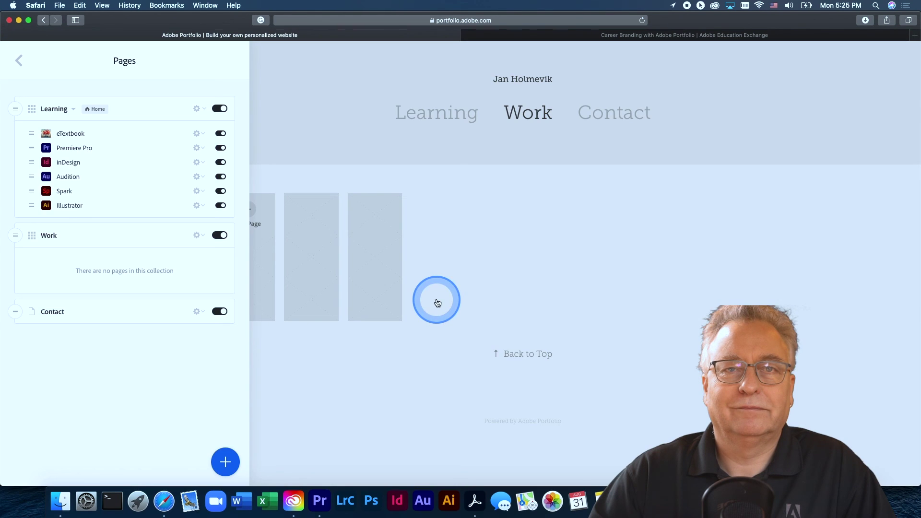
click(197, 240)
click(147, 175)
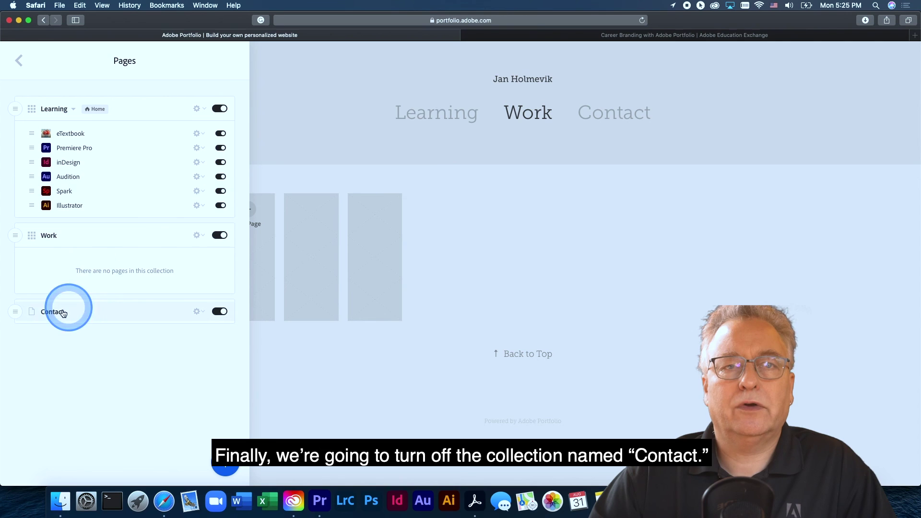
- Turn off the Contact page, return to the main site settings and display the Learning collection
click(221, 312)
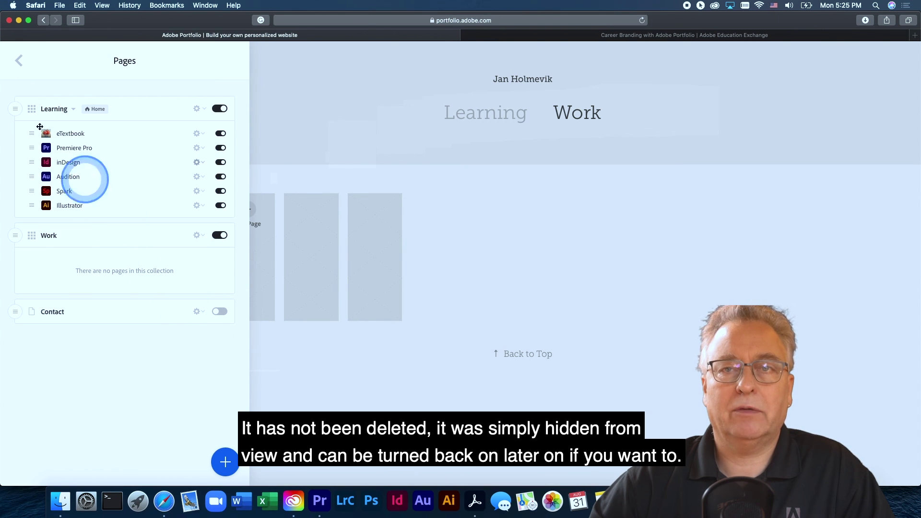
click(19, 60)
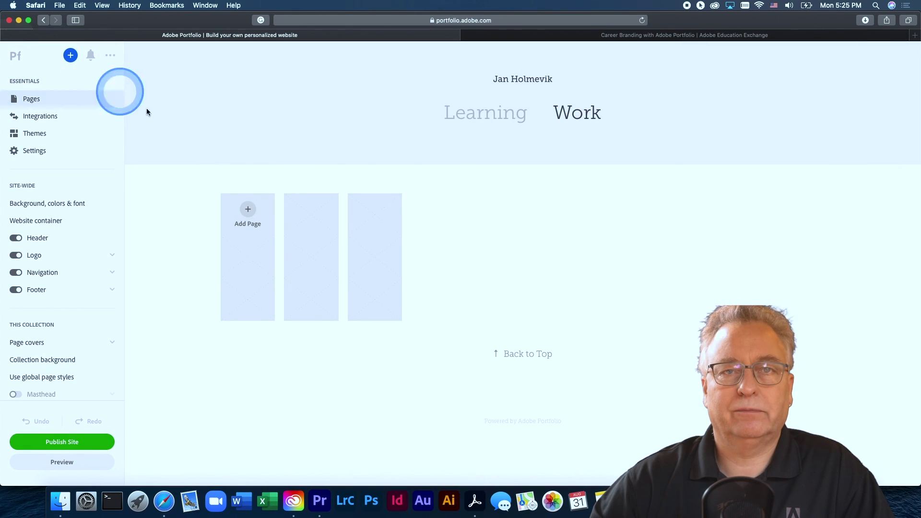
click(491, 113)
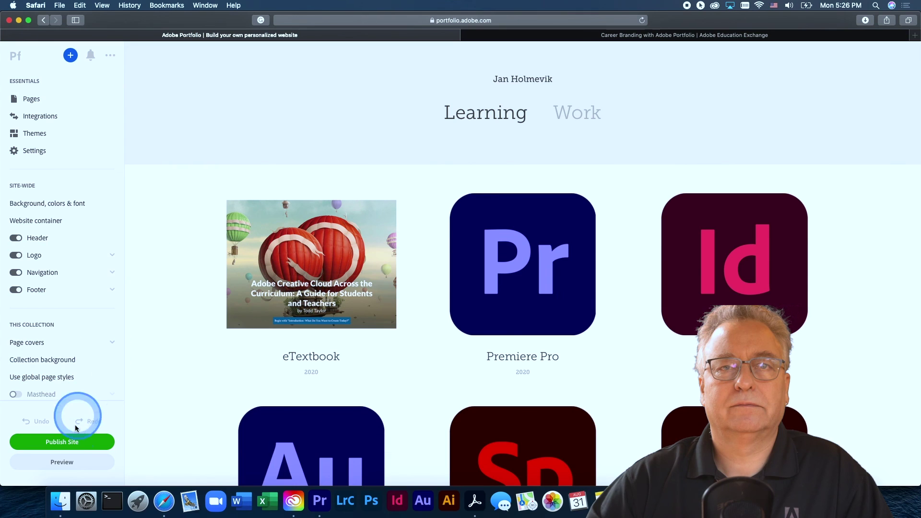
- Preview the site and look over the layout of the Learning collection's page covers
click(63, 462)
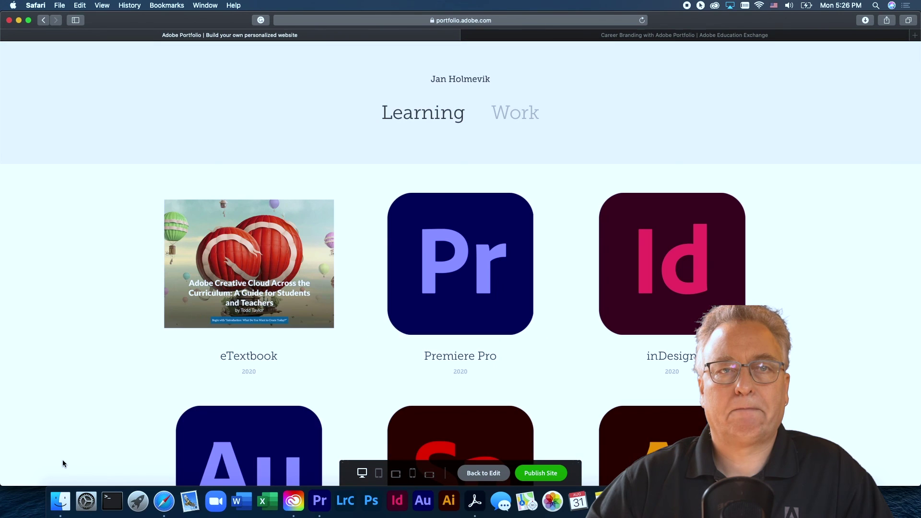
scroll(342, 388, down, 5)
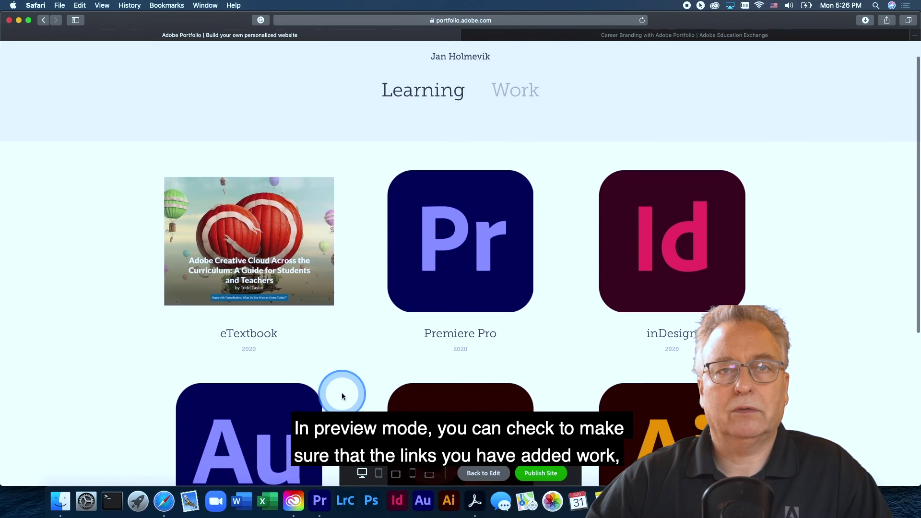
scroll(342, 396, up, 4)
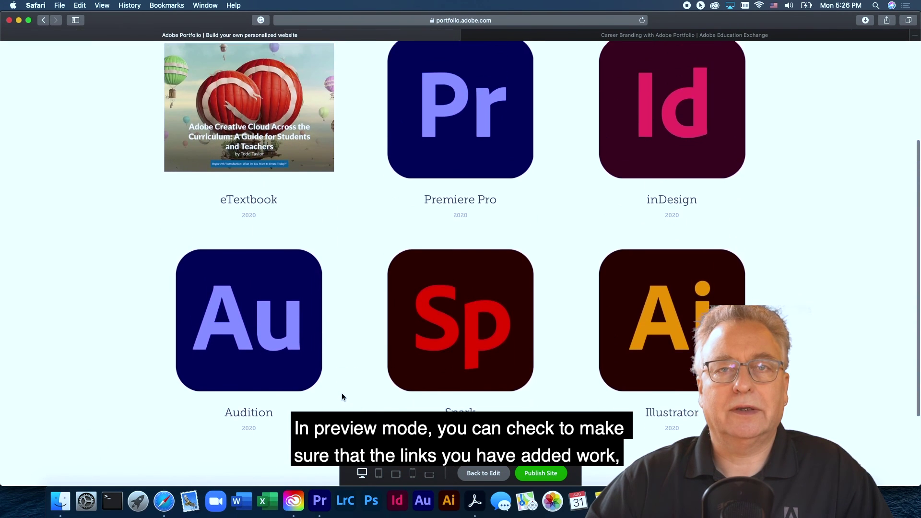
scroll(342, 394, up, 2)
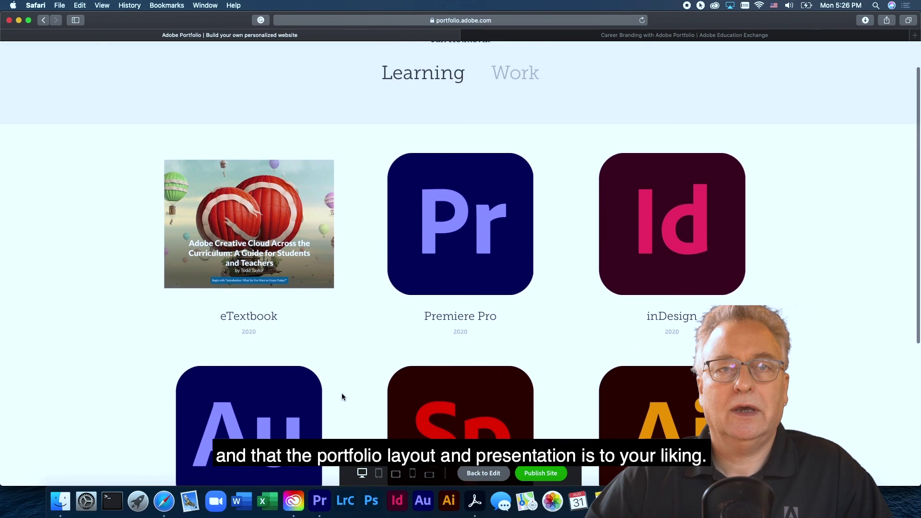
scroll(342, 394, down, 3)
scroll(342, 397, up, 1)
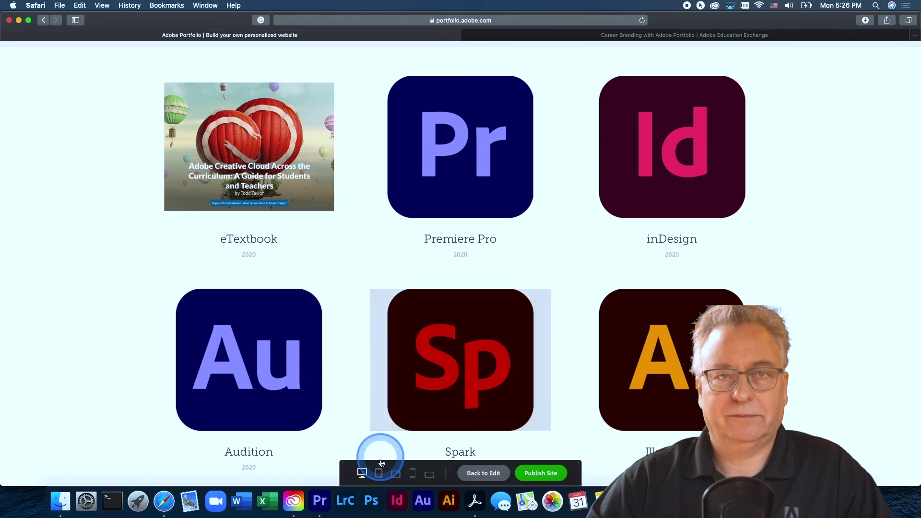
- Check the site preview in tablet and phone views, both portrait and landscape, and on desktop, and return to the editor
click(379, 474)
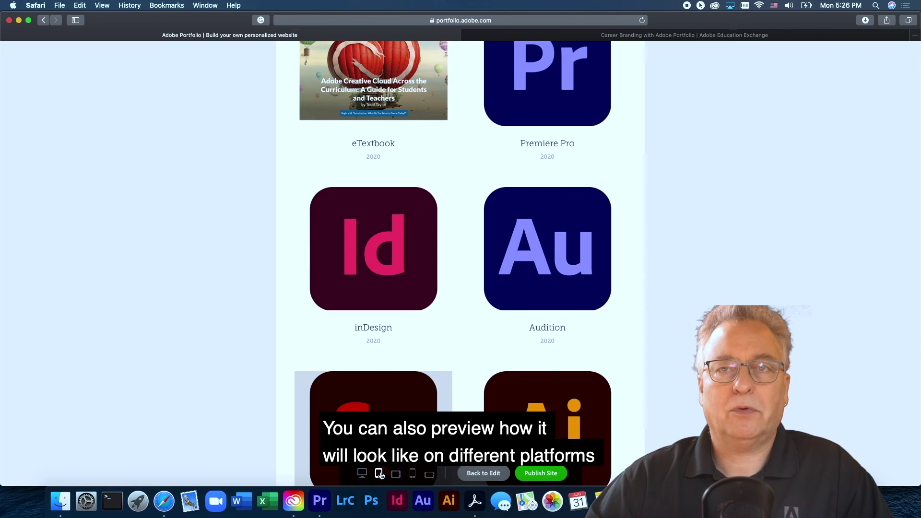
scroll(452, 354, up, 5)
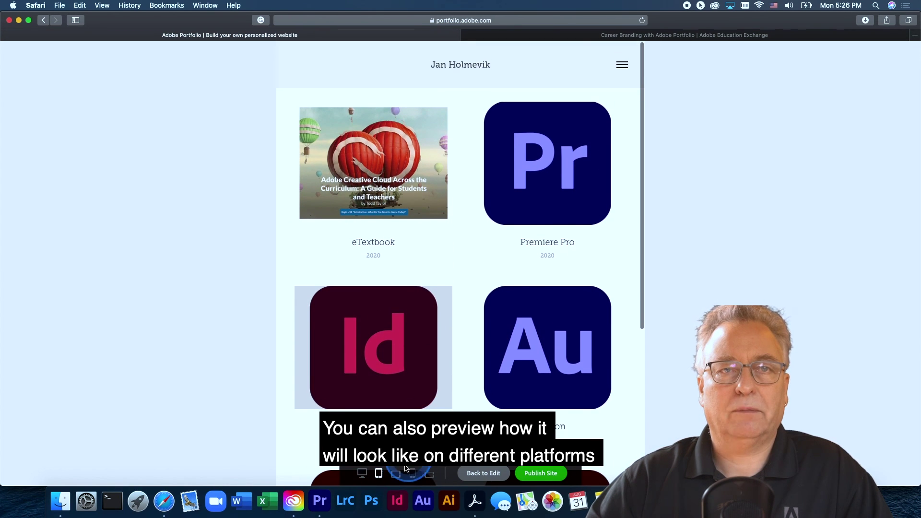
click(395, 474)
click(412, 474)
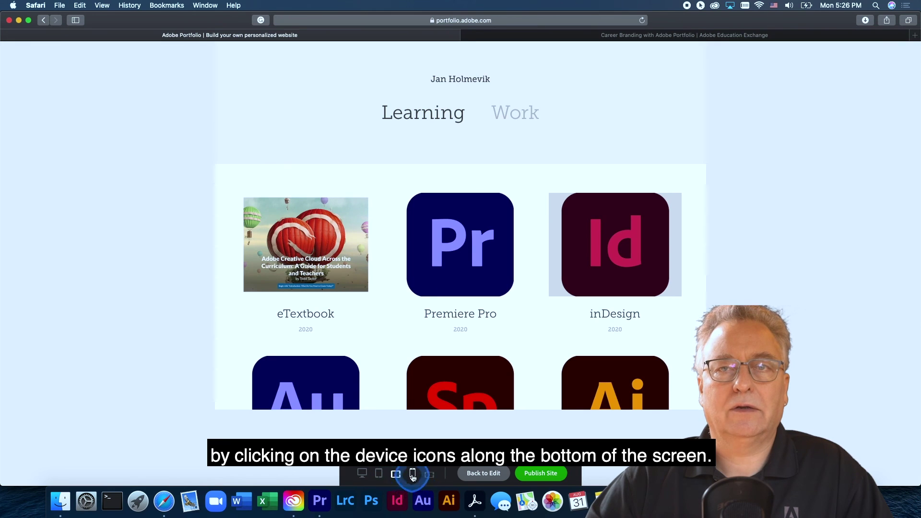
click(429, 474)
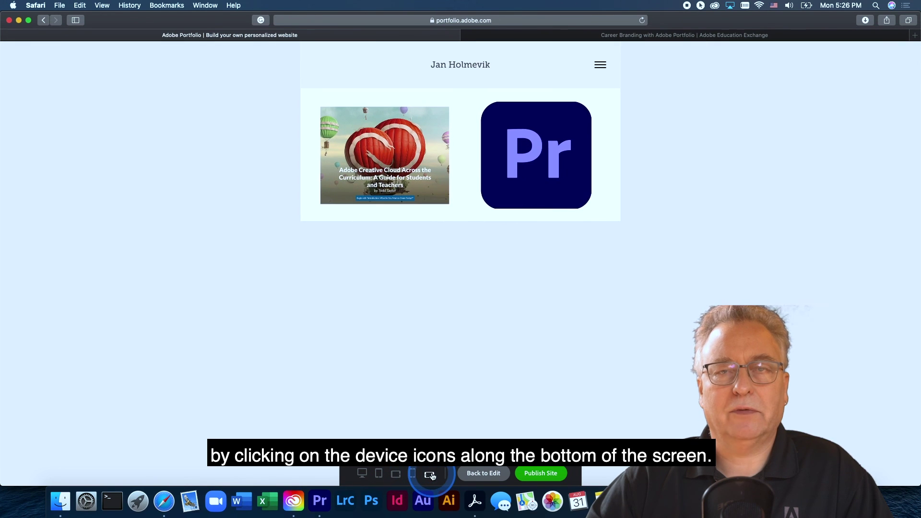
click(362, 474)
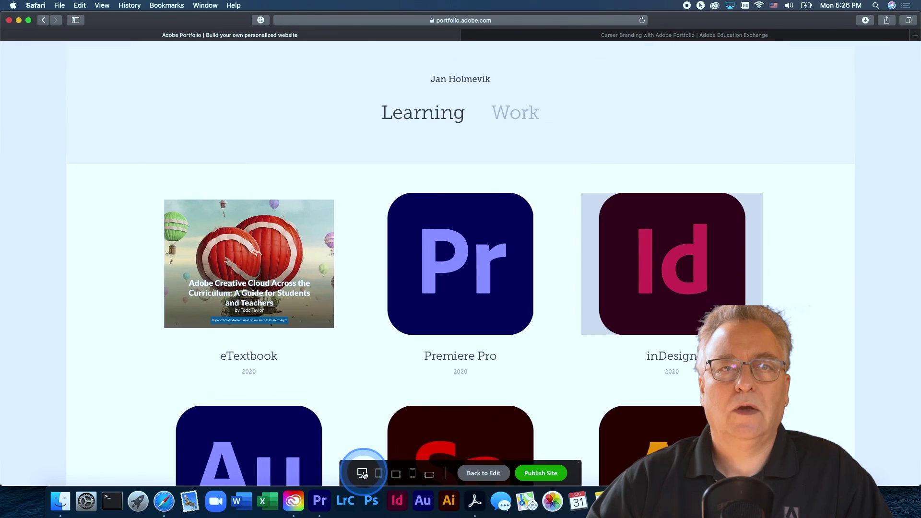
click(481, 474)
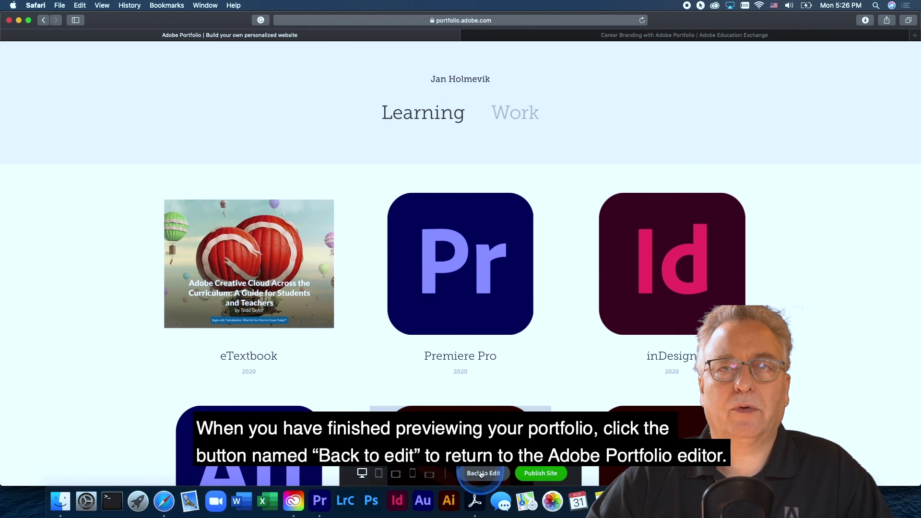
click(482, 474)
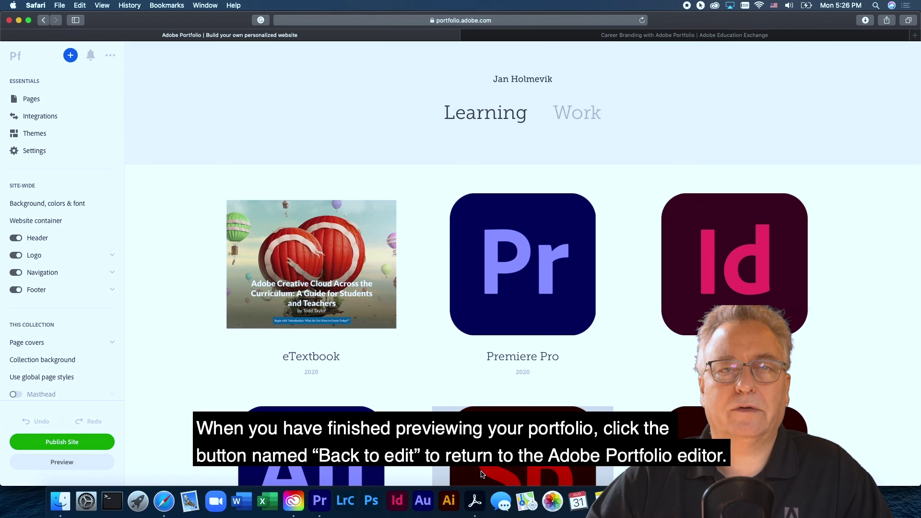
click(417, 401)
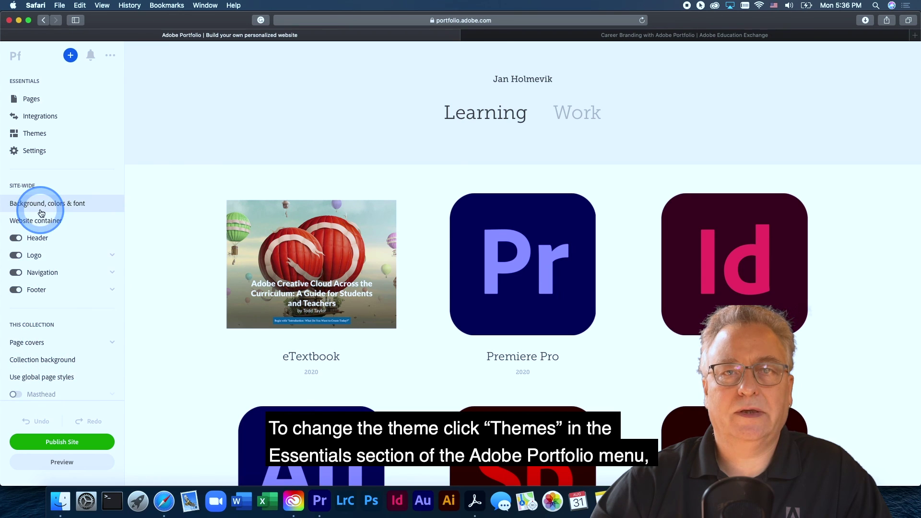
- Switch the portfolio to the Rose theme
click(31, 135)
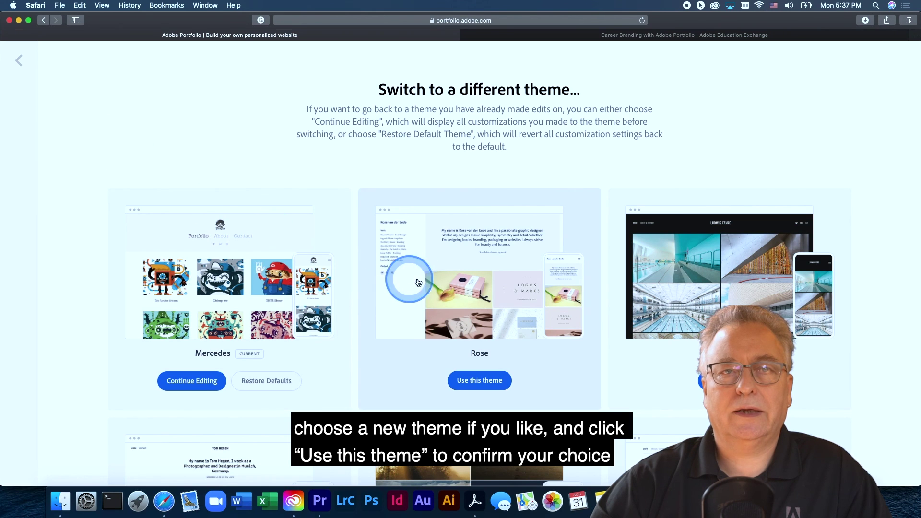
click(434, 277)
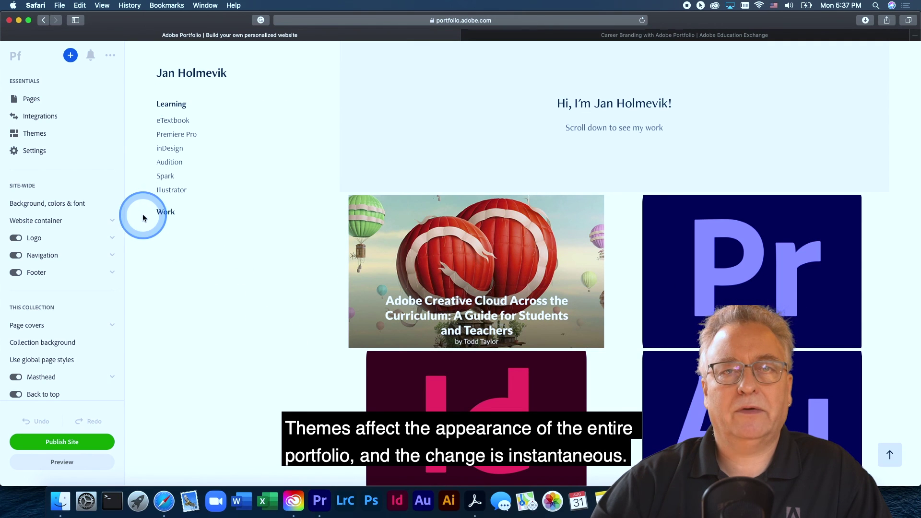
- Switch the portfolio back to the Mercedes theme, continuing with its existing customizations
click(46, 139)
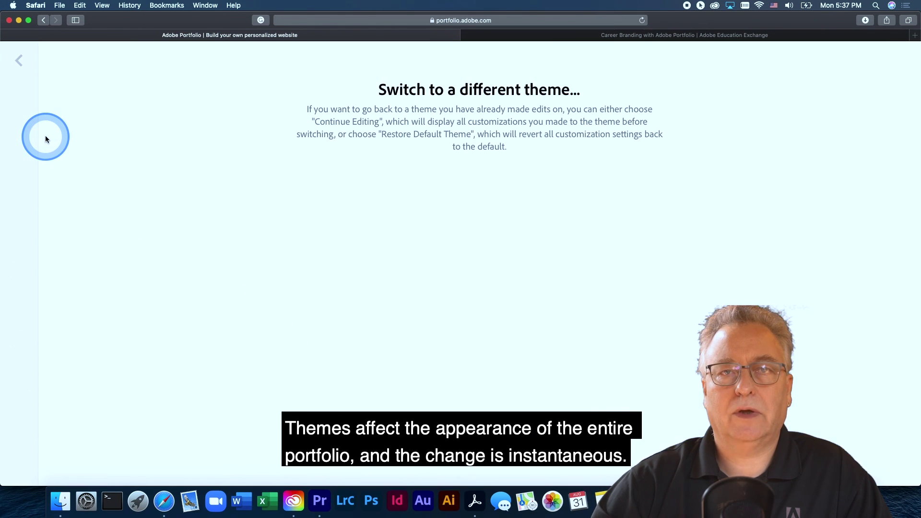
scroll(320, 309, down, 10)
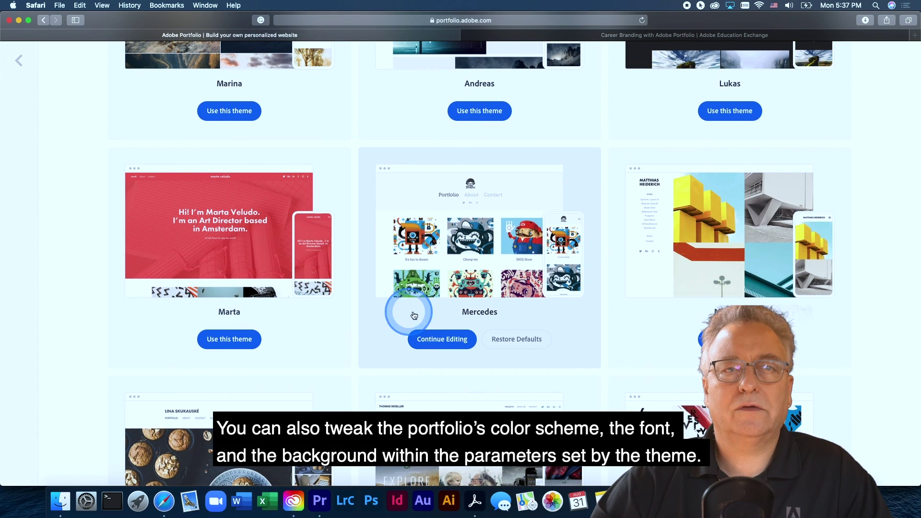
click(428, 339)
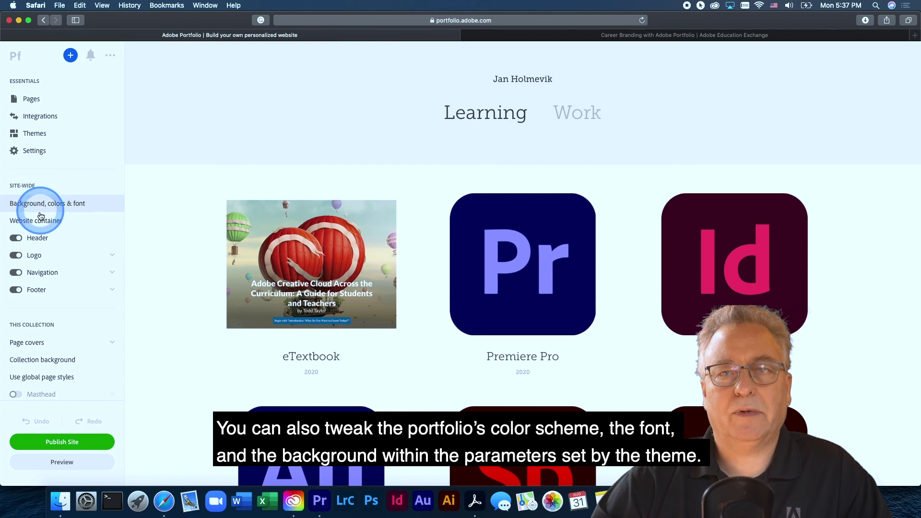
- Examine the site-wide background, color scheme and font options, including the list of available fonts, without changing them
click(41, 273)
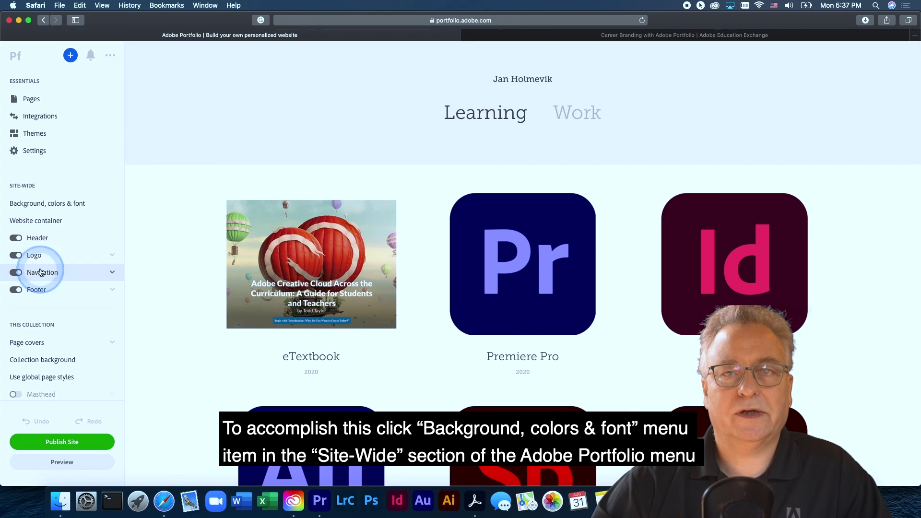
click(51, 204)
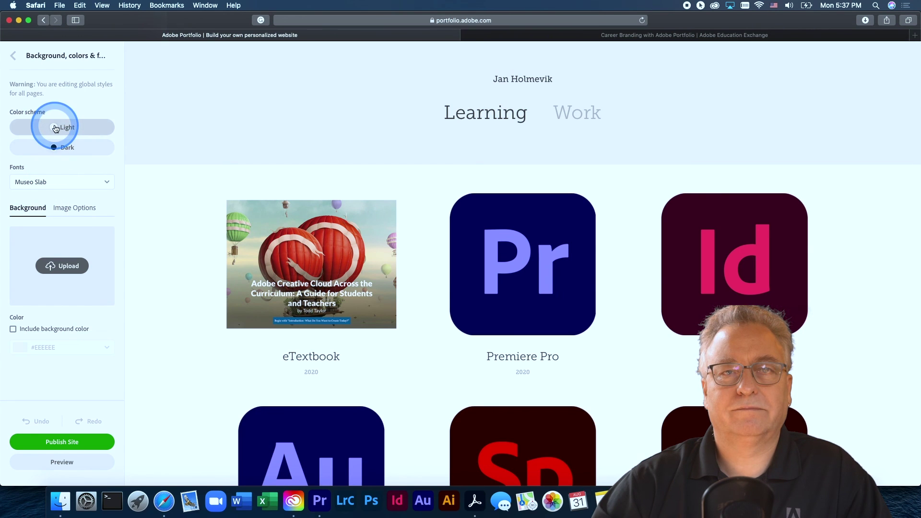
click(60, 181)
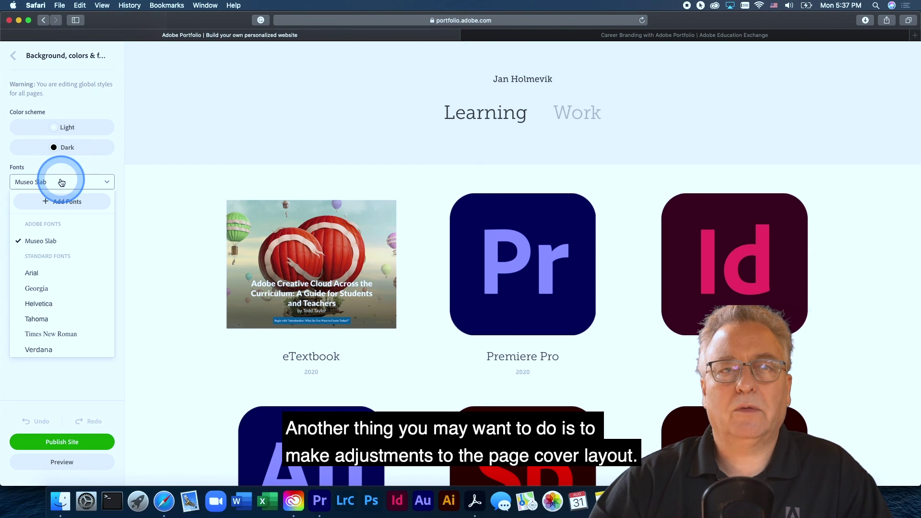
click(147, 233)
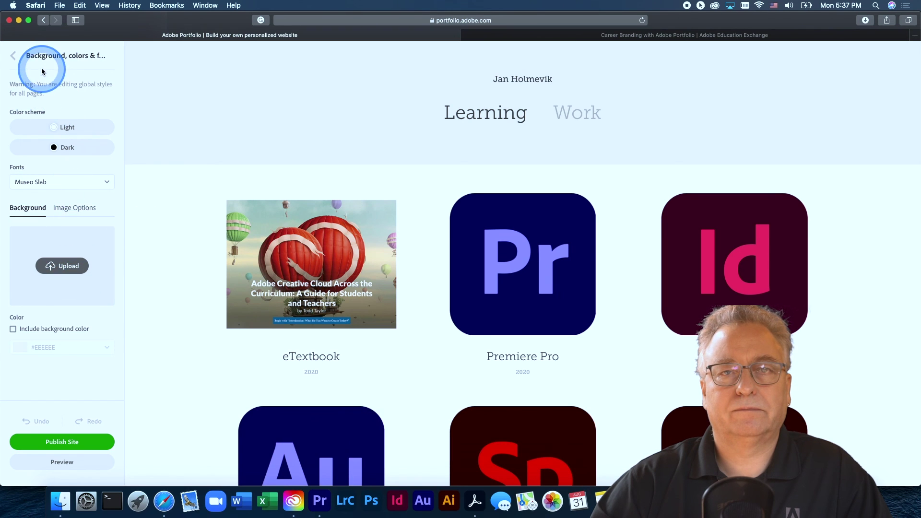
click(14, 56)
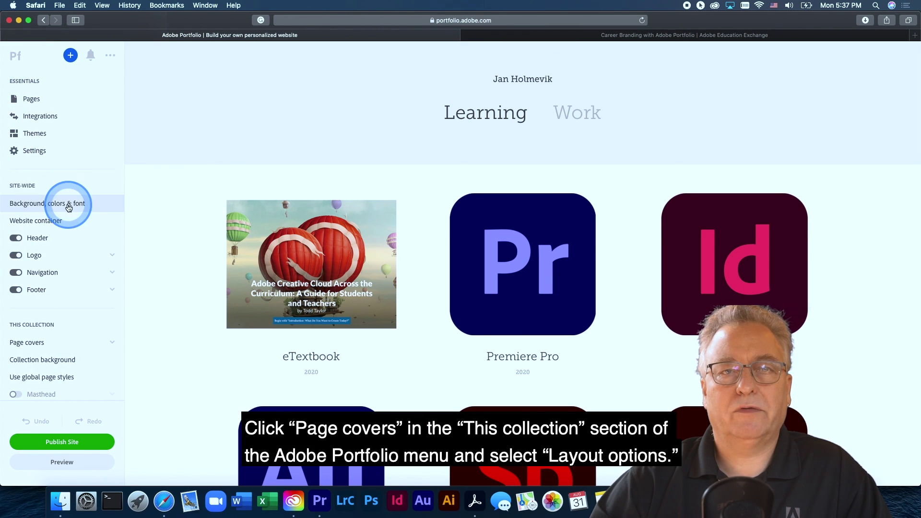
- Examine the layout options for the Learning collection's page covers and look through the remaining collection settings
click(37, 343)
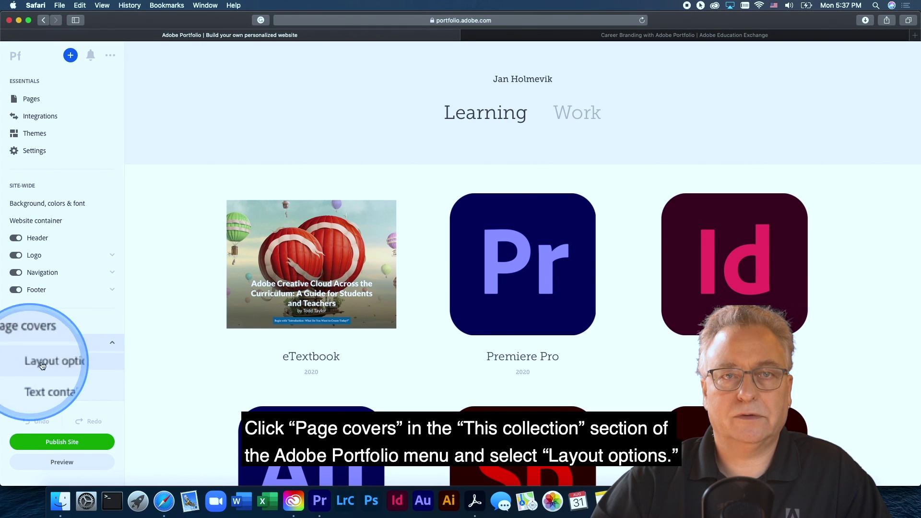
click(41, 363)
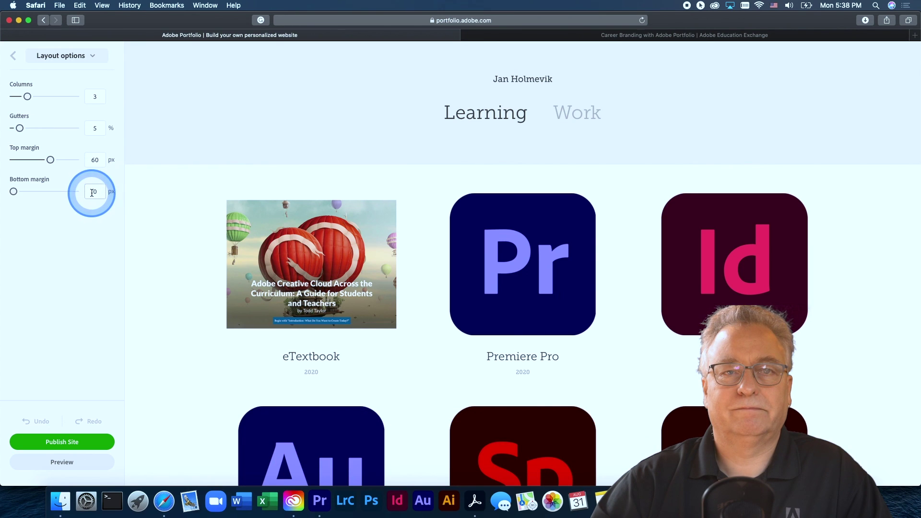
click(14, 56)
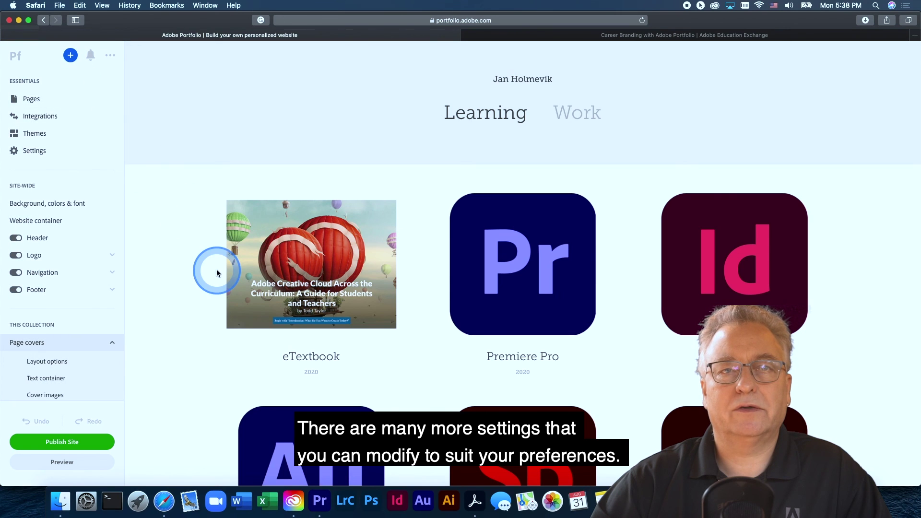
scroll(103, 353, down, 5)
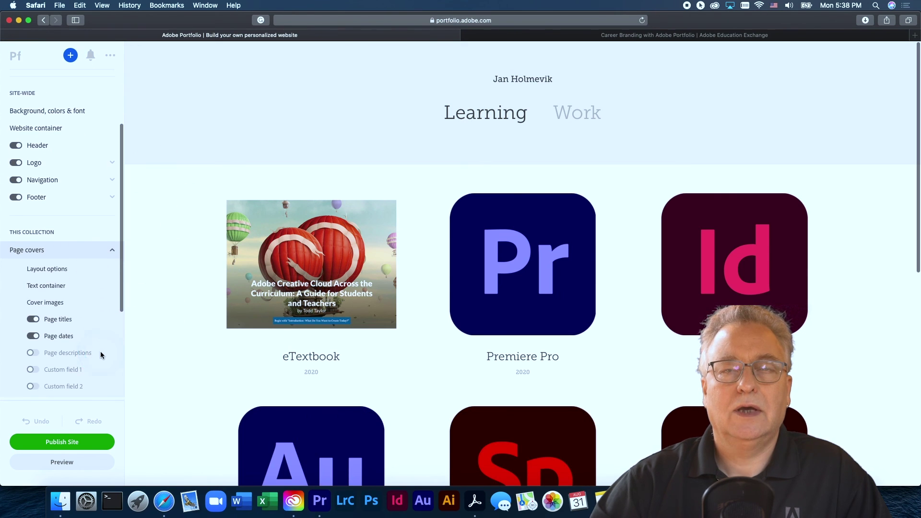
scroll(101, 355, down, 3)
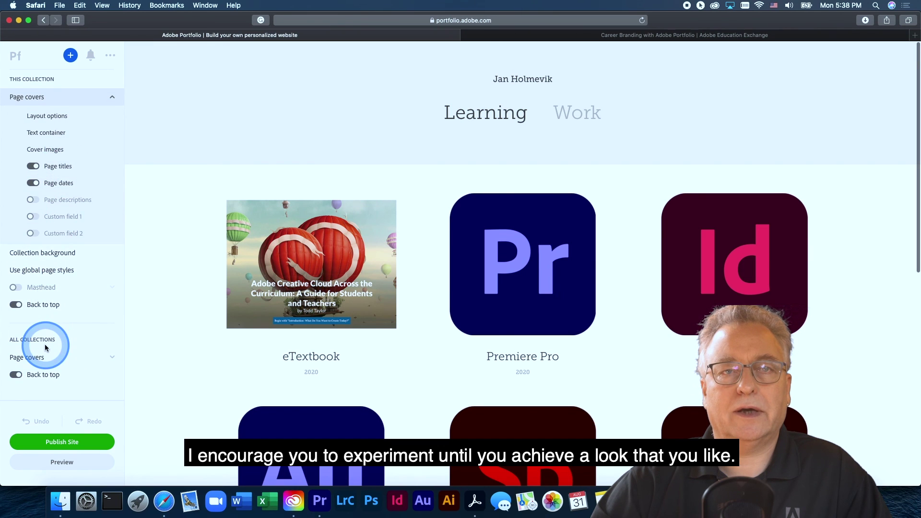
- Examine the site's domain name settings, including the site subdomain field, and close the settings without changing them
scroll(45, 348, up, 3)
scroll(68, 211, up, 5)
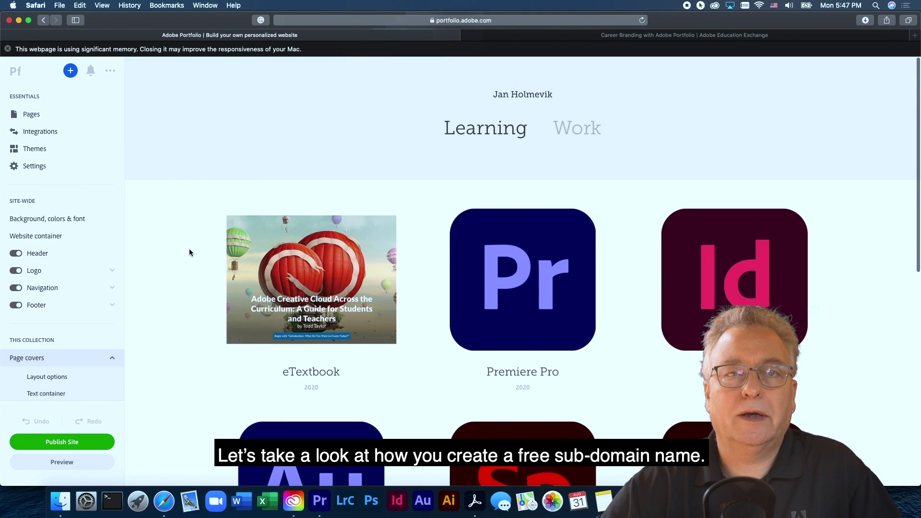
click(33, 168)
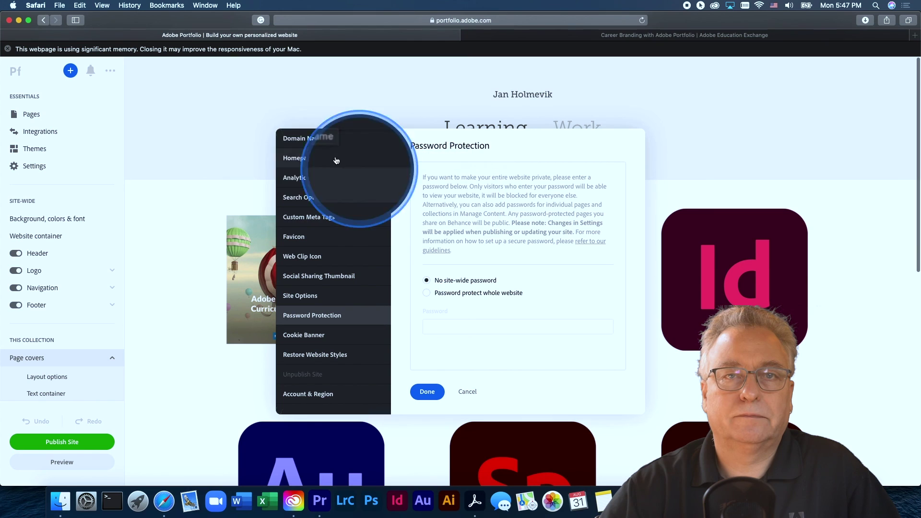
click(311, 143)
click(461, 289)
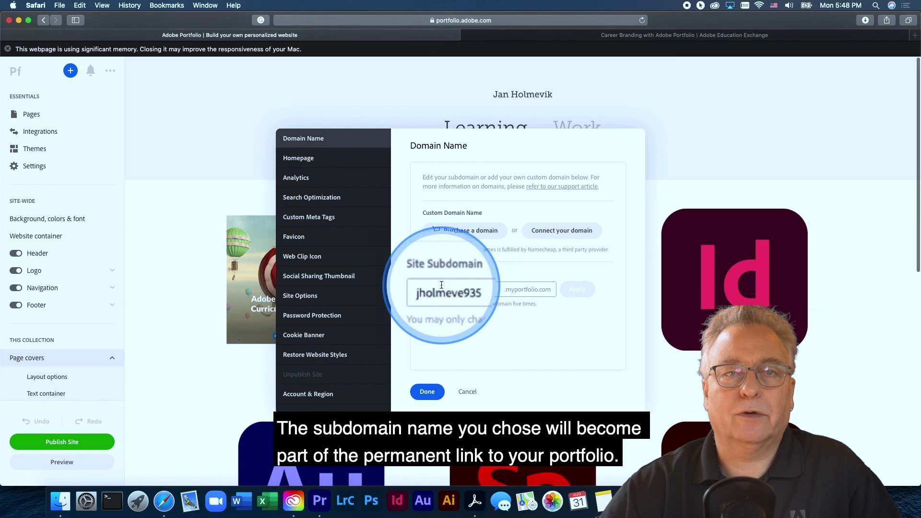
click(427, 392)
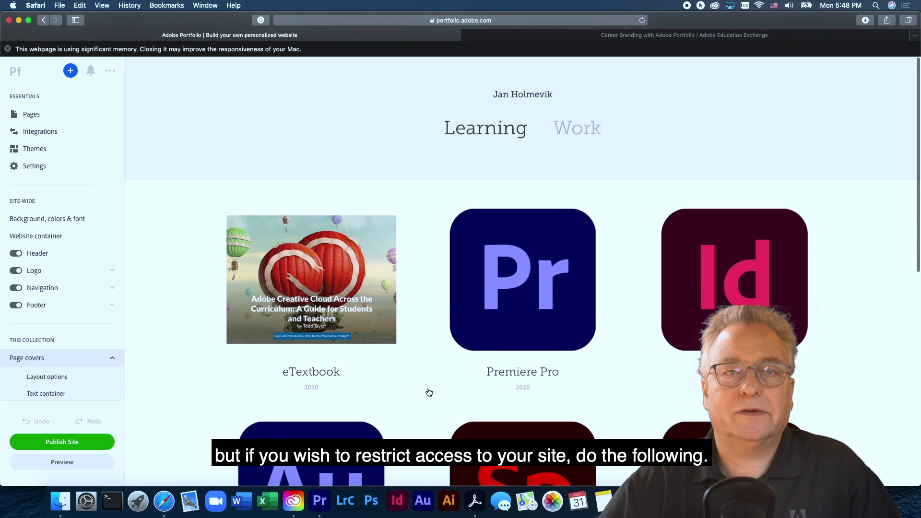
- Review the site's password protection options and close the settings, keeping the No site-wide password option
click(42, 167)
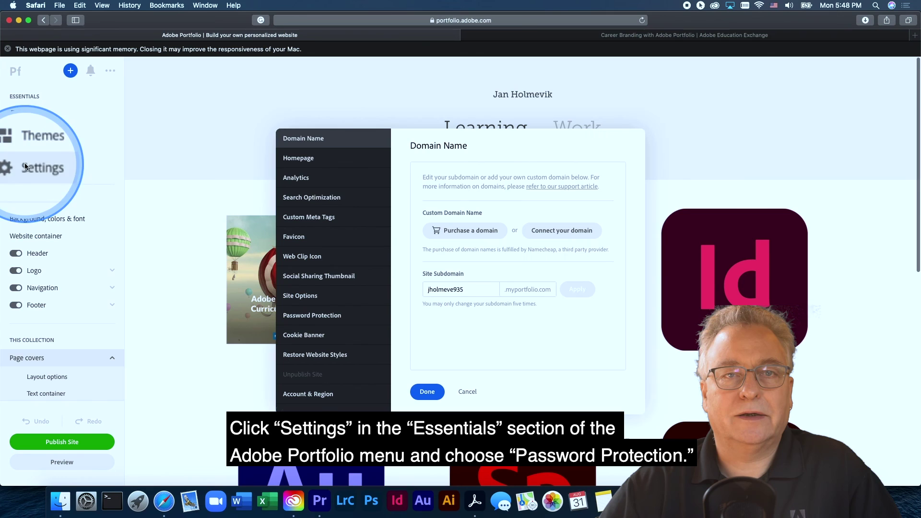
click(307, 157)
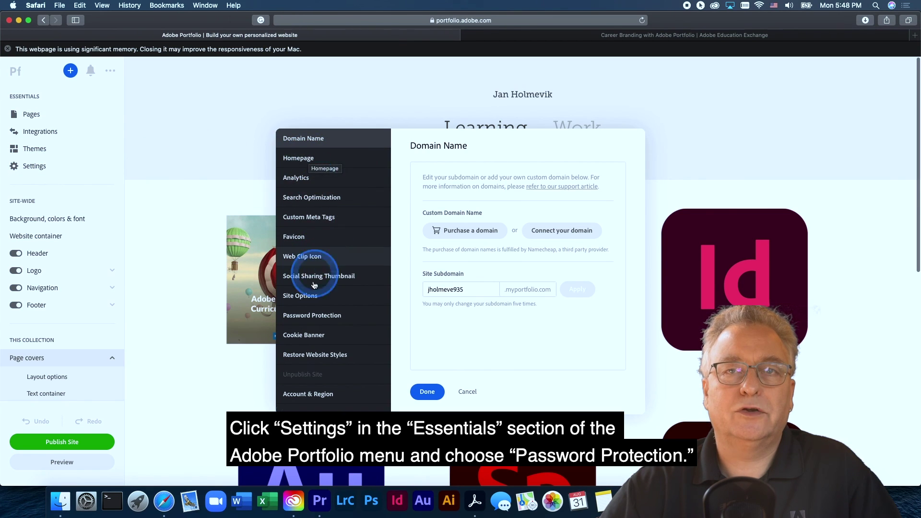
click(315, 319)
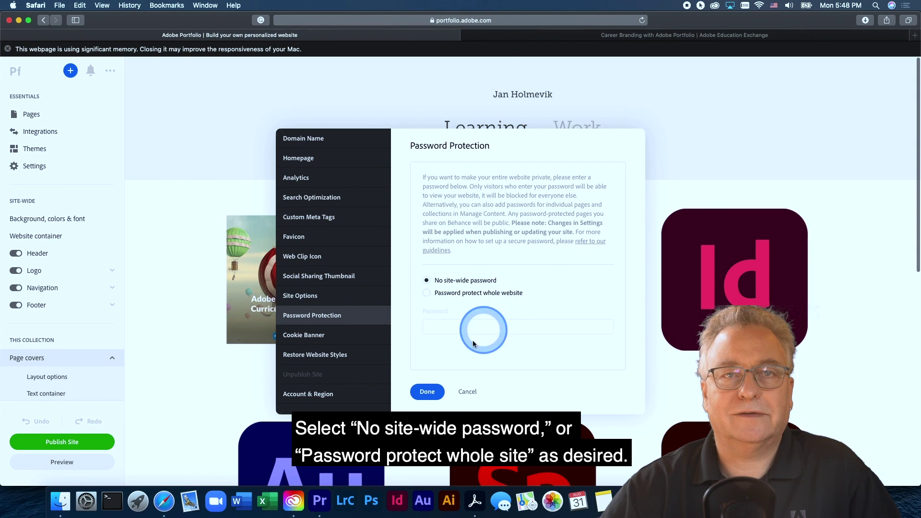
click(428, 391)
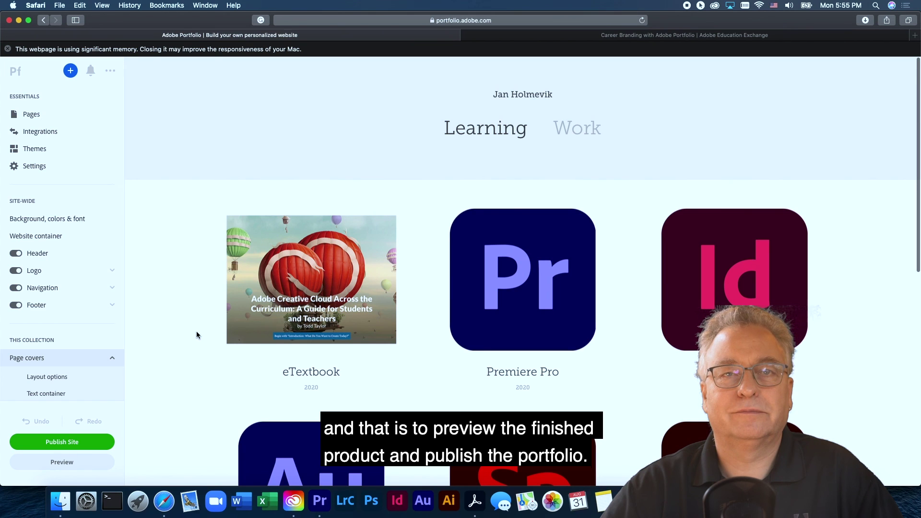
- Preview the portfolio and look over the Learning collection page at desktop size
click(64, 463)
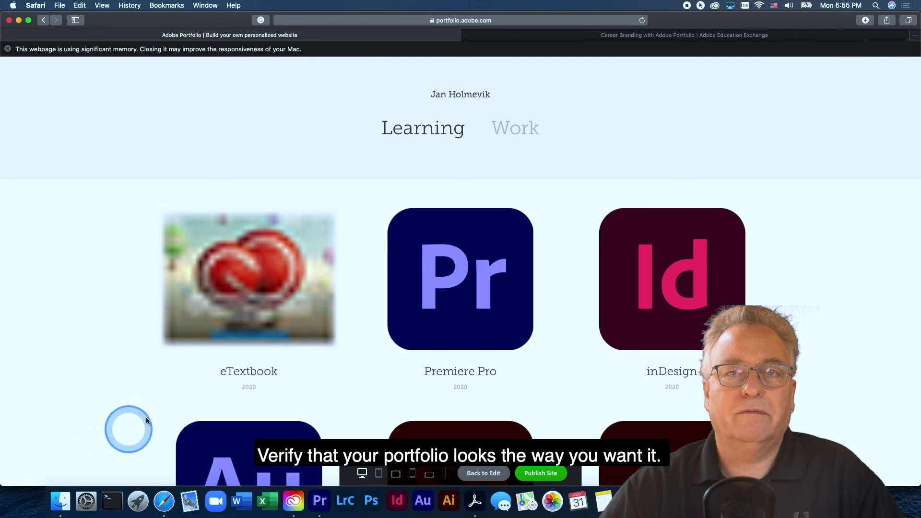
scroll(335, 322, down, 3)
scroll(336, 324, down, 2)
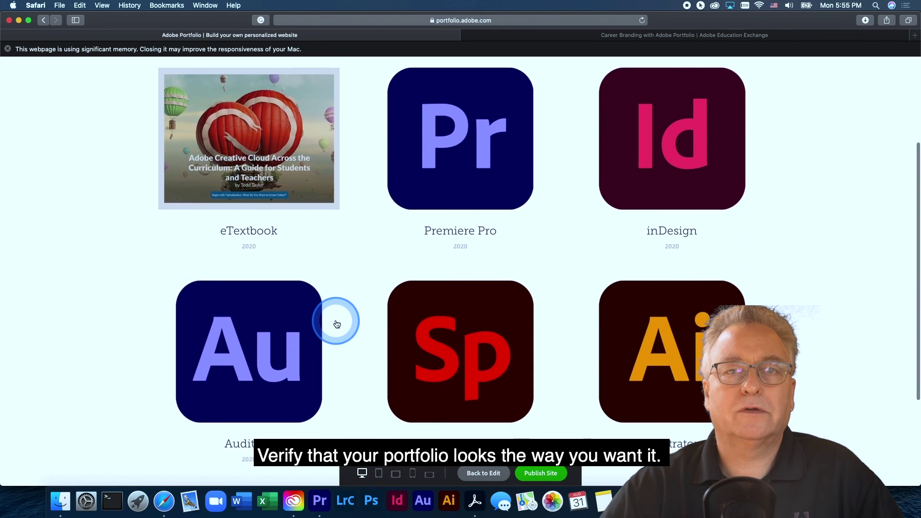
scroll(337, 324, up, 4)
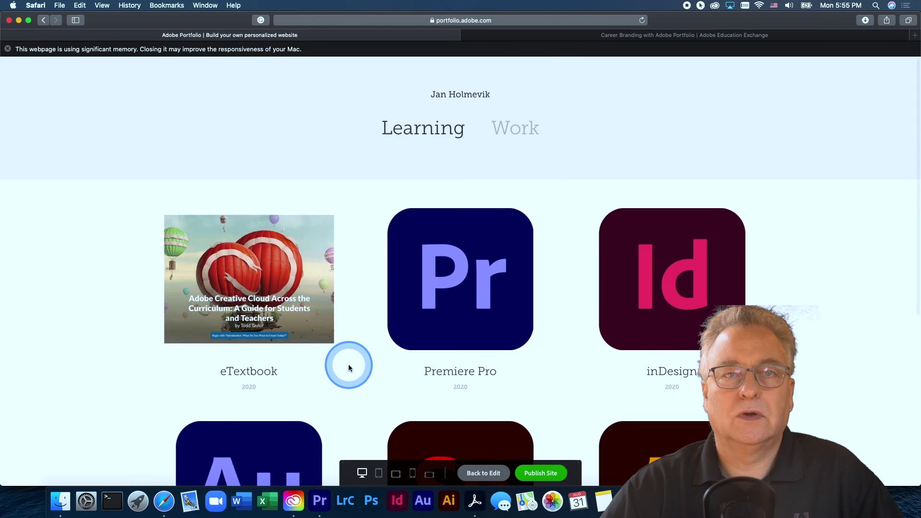
- Check the portfolio preview at tablet and phone sizes, including phone landscape, and return to the desktop view
click(379, 473)
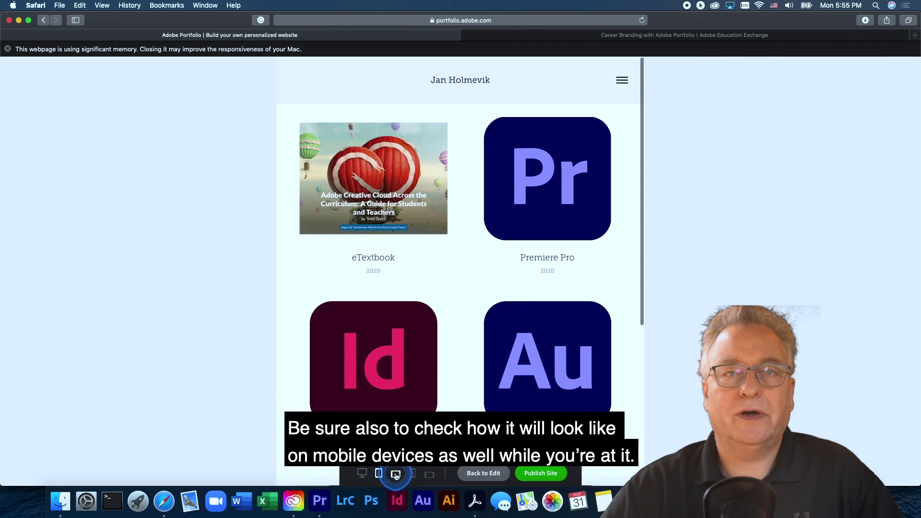
click(412, 474)
click(429, 475)
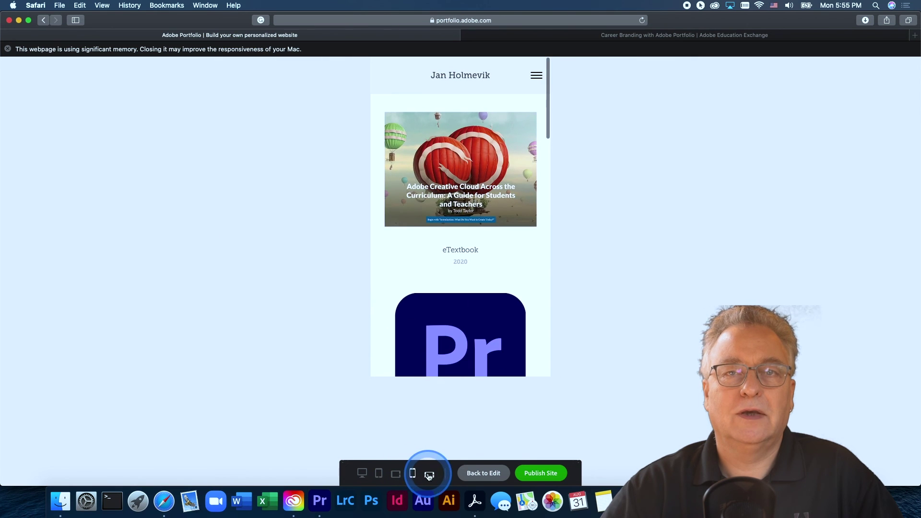
click(362, 473)
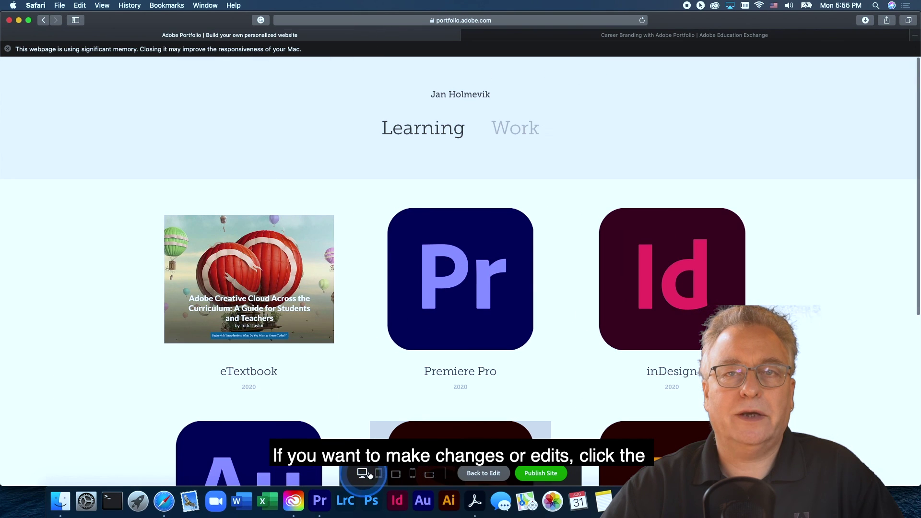
click(563, 405)
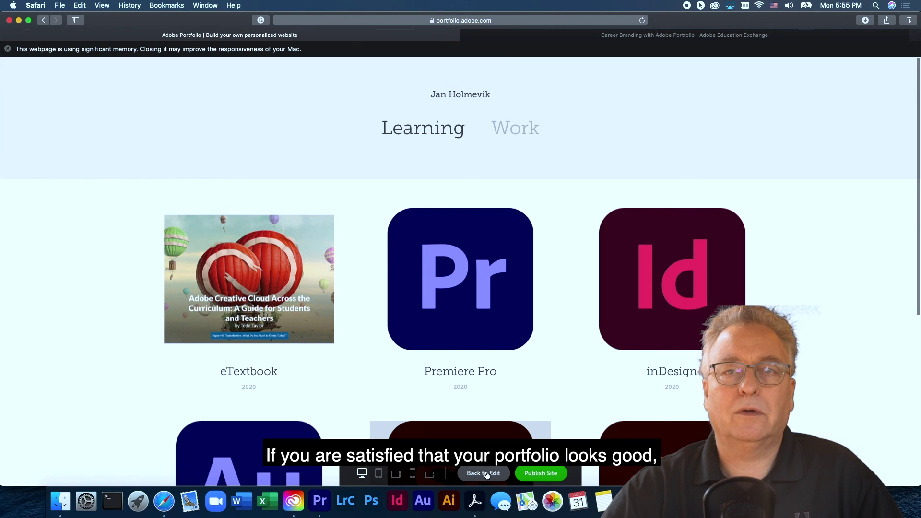
- Publish the portfolio site and reopen the most recently updated site from the site list for editing
click(544, 475)
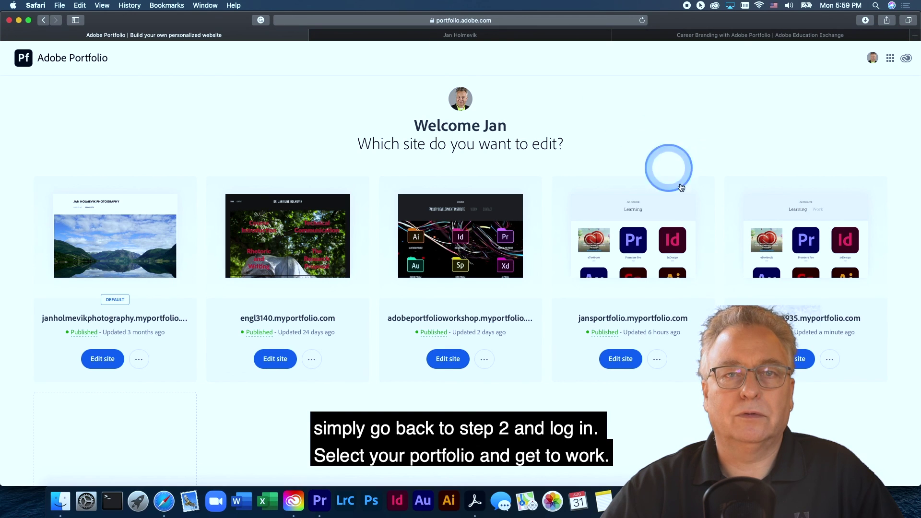
click(797, 359)
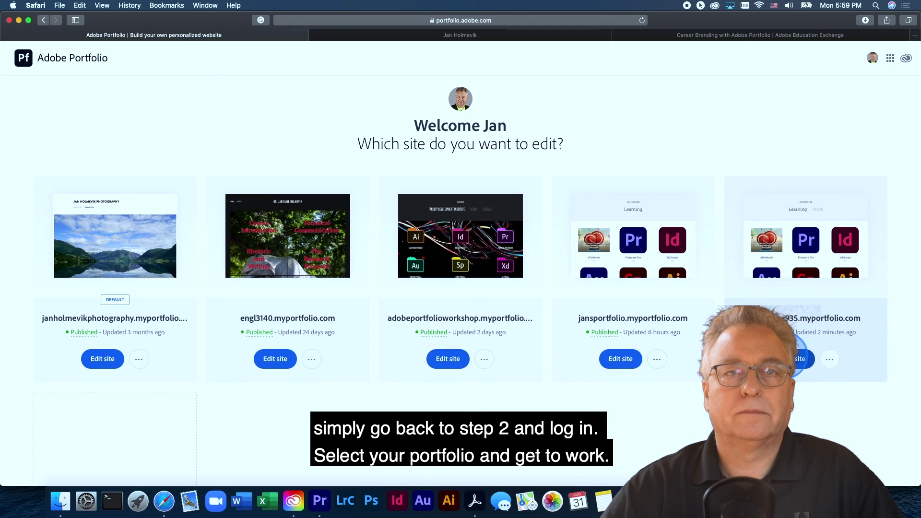